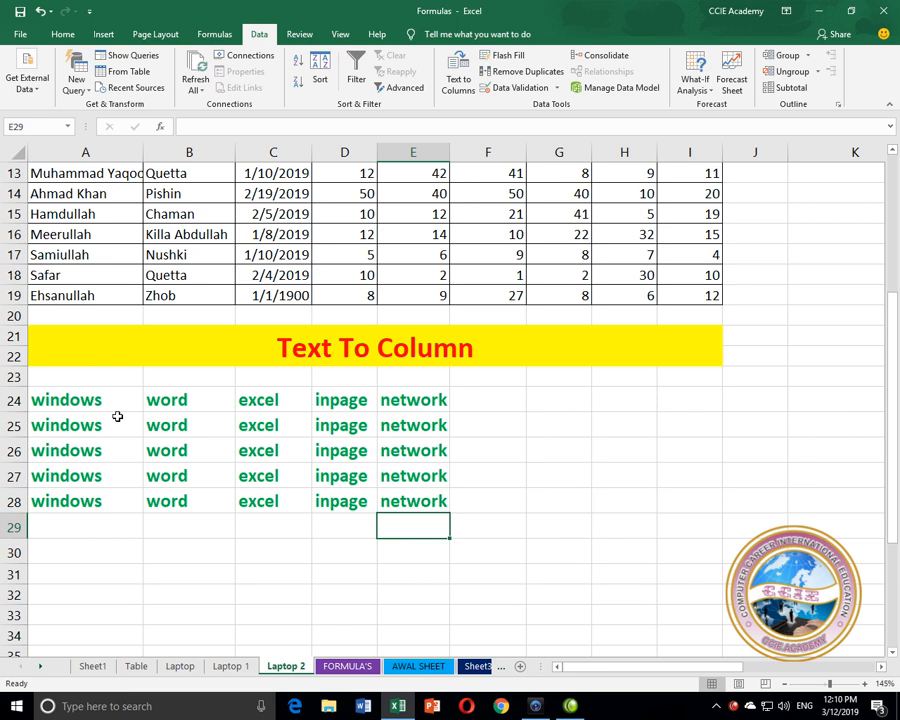
Step: Examine the laptop table's Name column and the repeated Quetta entries in its Location column
scroll(333, 450, up, 4)
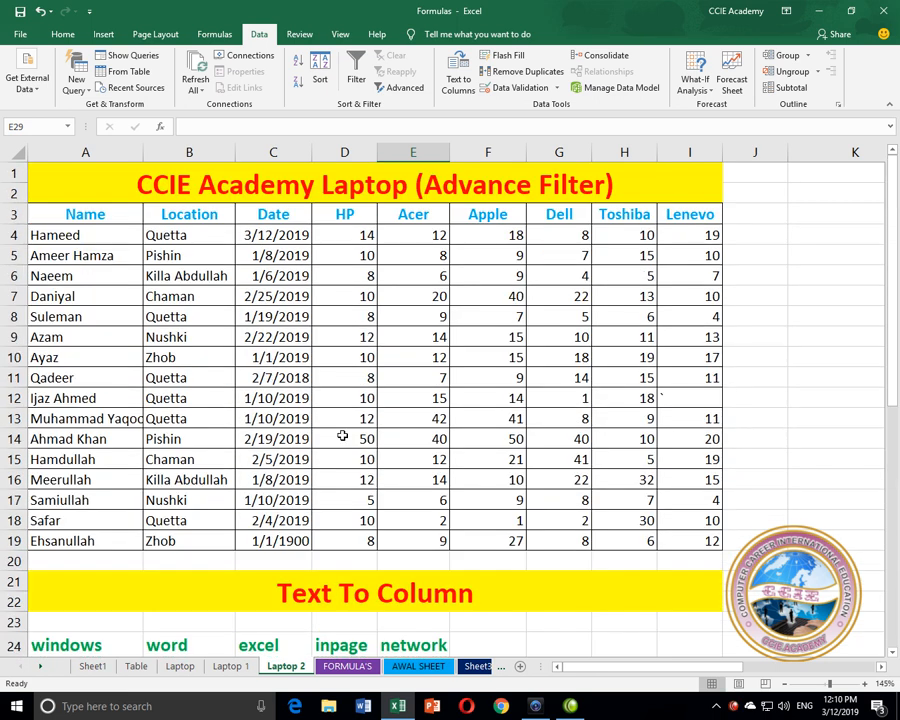
click(344, 398)
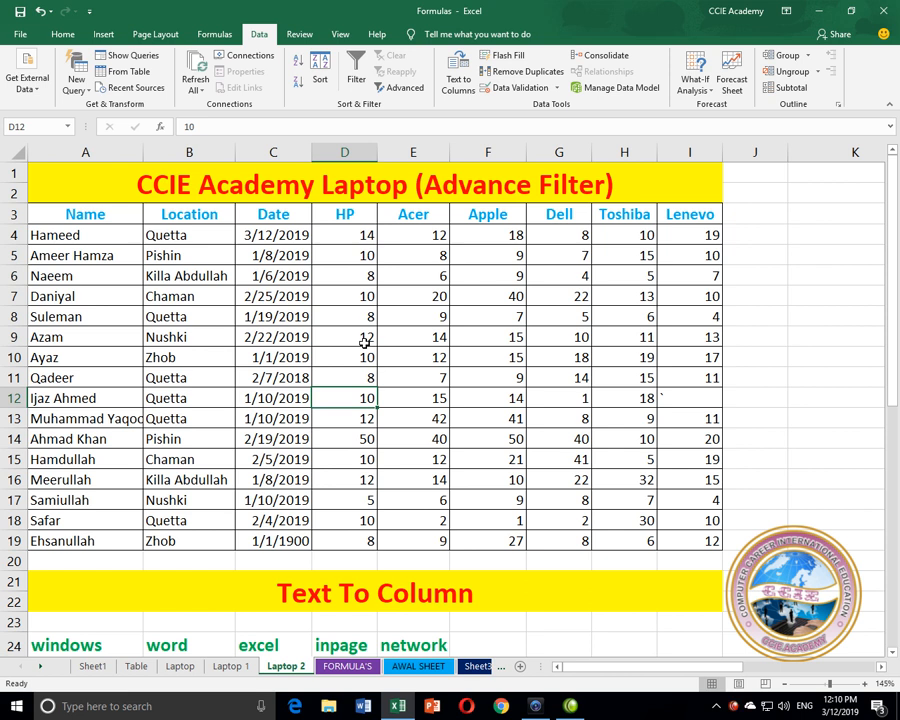
drag(72, 236, 86, 532)
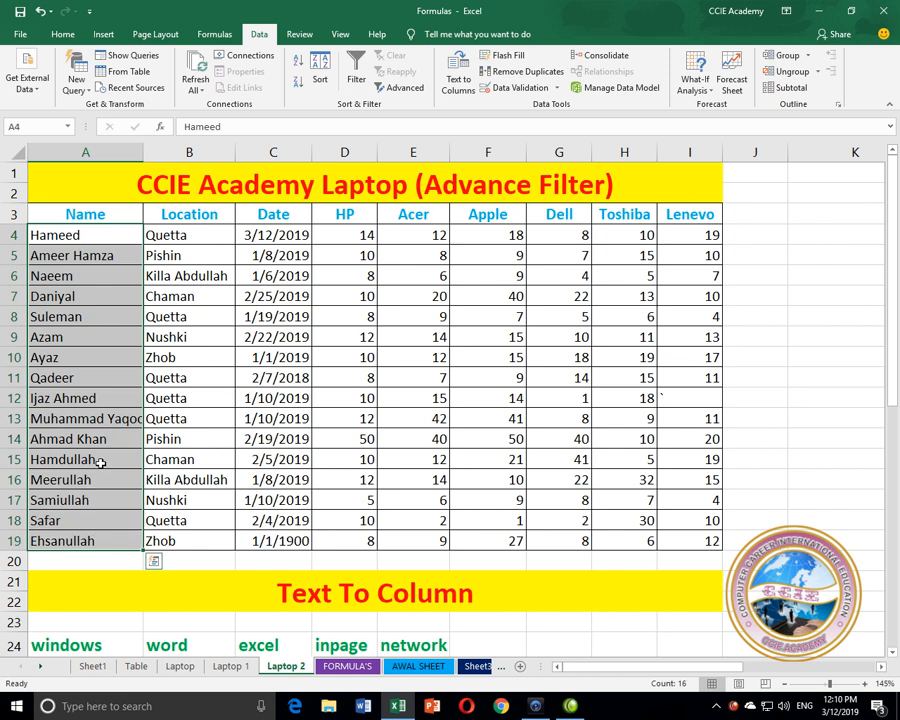
click(205, 390)
drag(189, 235, 172, 522)
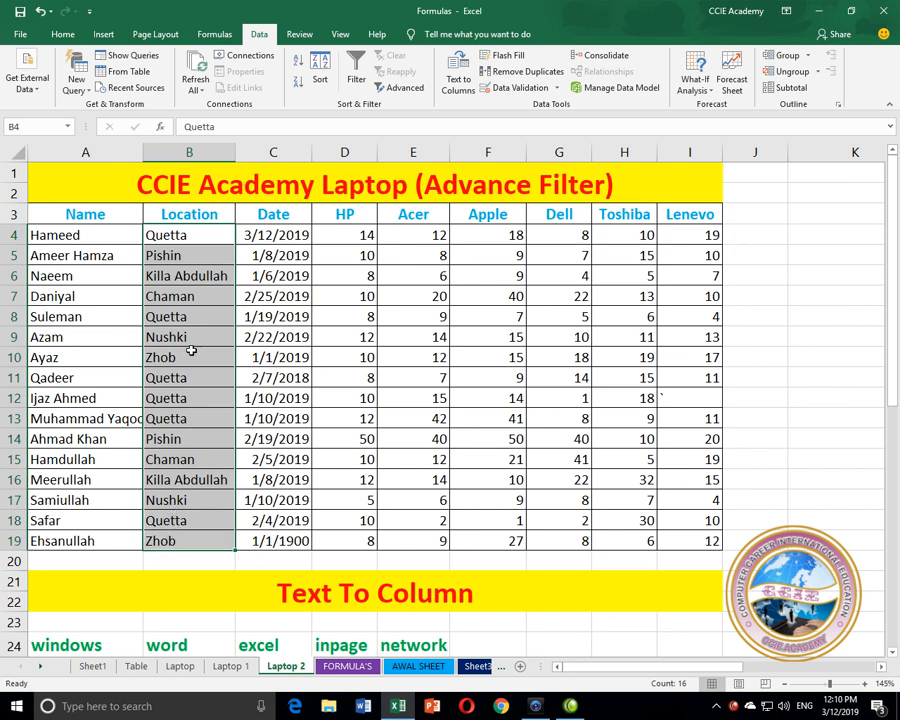
click(176, 238)
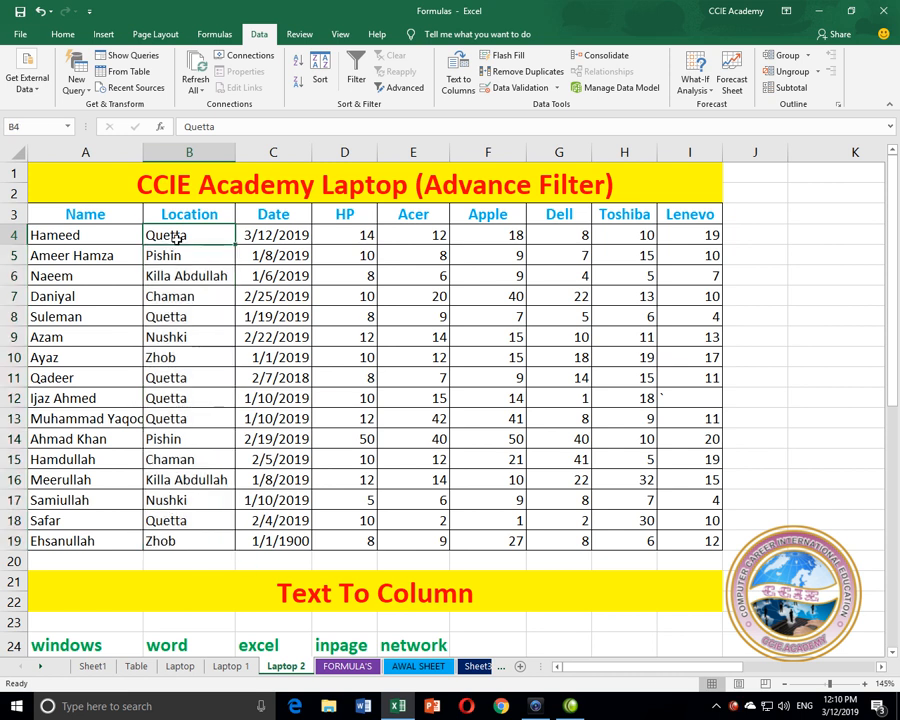
click(190, 318)
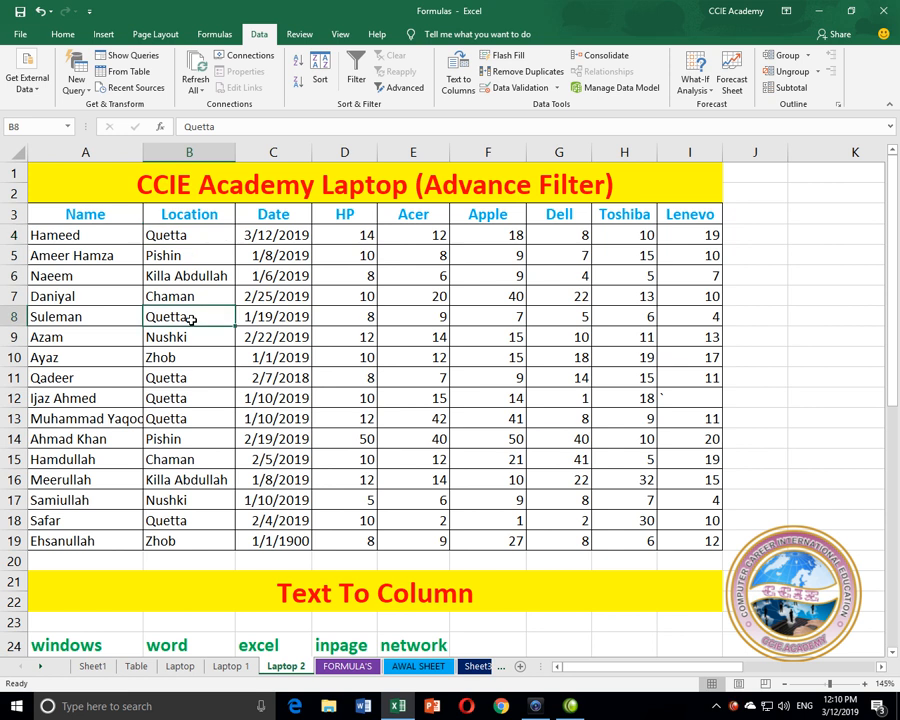
click(188, 378)
click(187, 398)
click(184, 425)
click(177, 478)
click(190, 521)
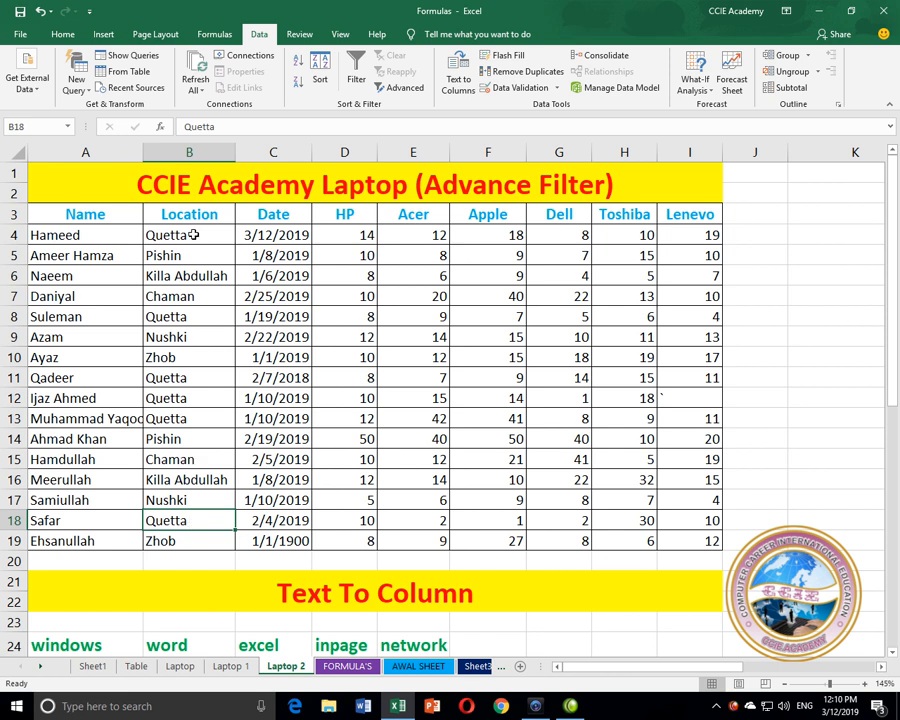
drag(193, 235, 196, 531)
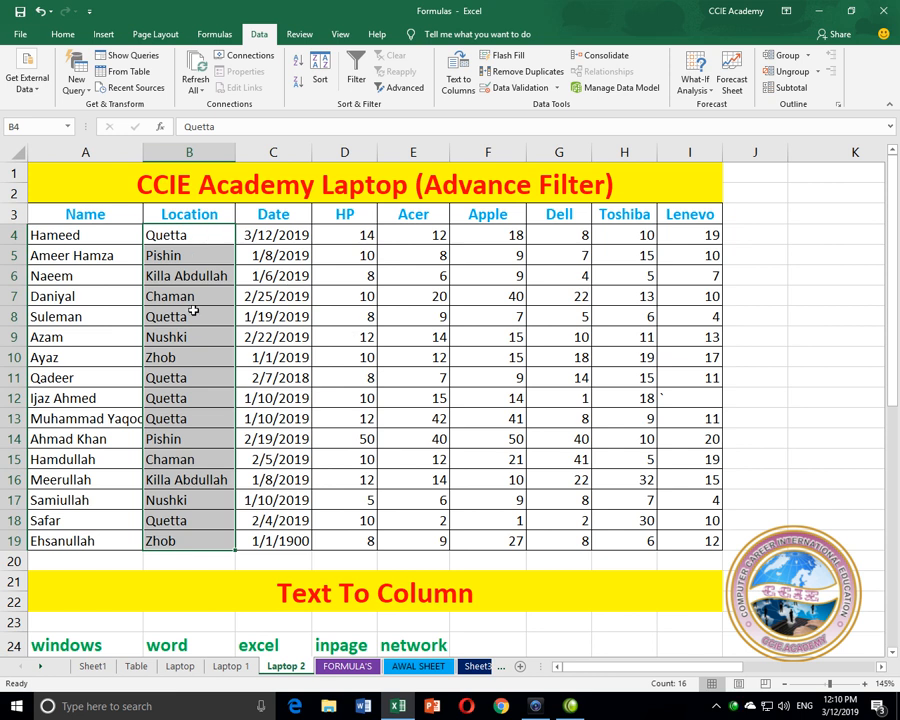
click(175, 236)
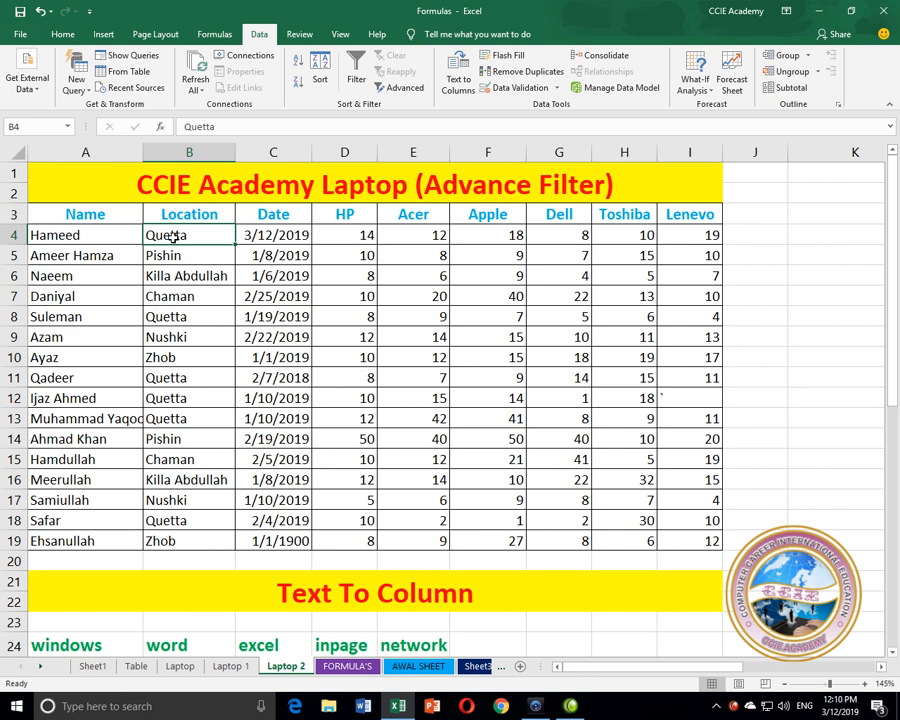
click(240, 255)
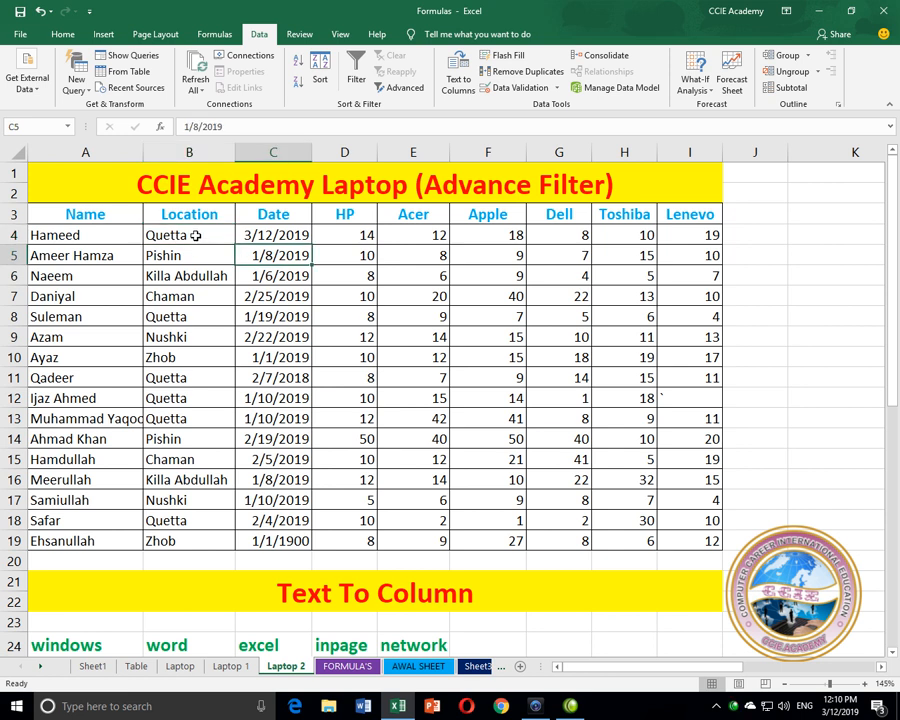
click(197, 236)
Step: Try to remove duplicates from Location cells B4:B19 with the selection expanded to the whole table and every column checked
drag(197, 236, 191, 540)
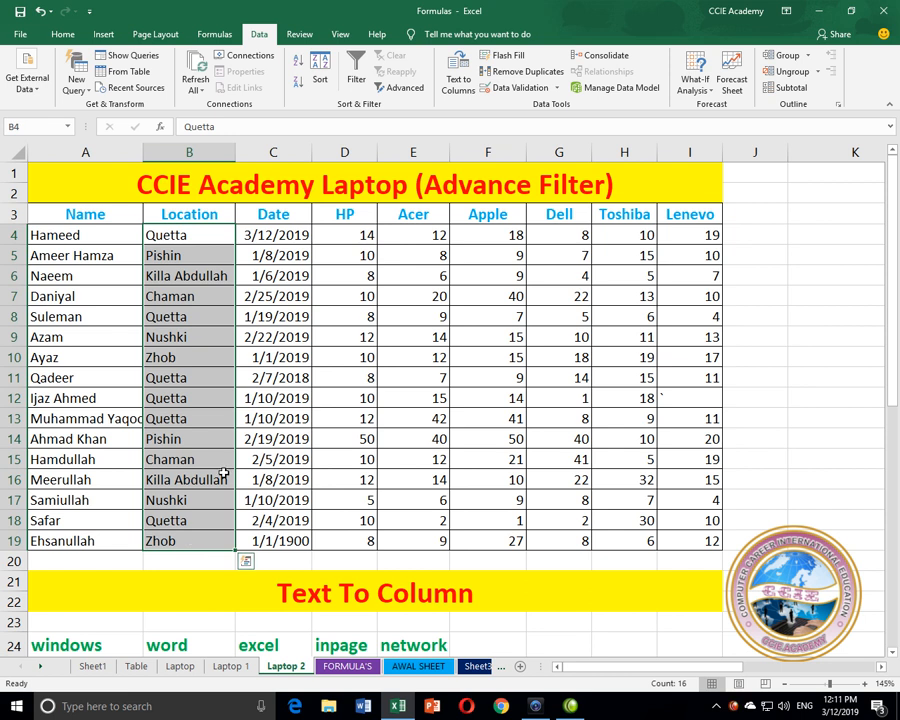
click(515, 72)
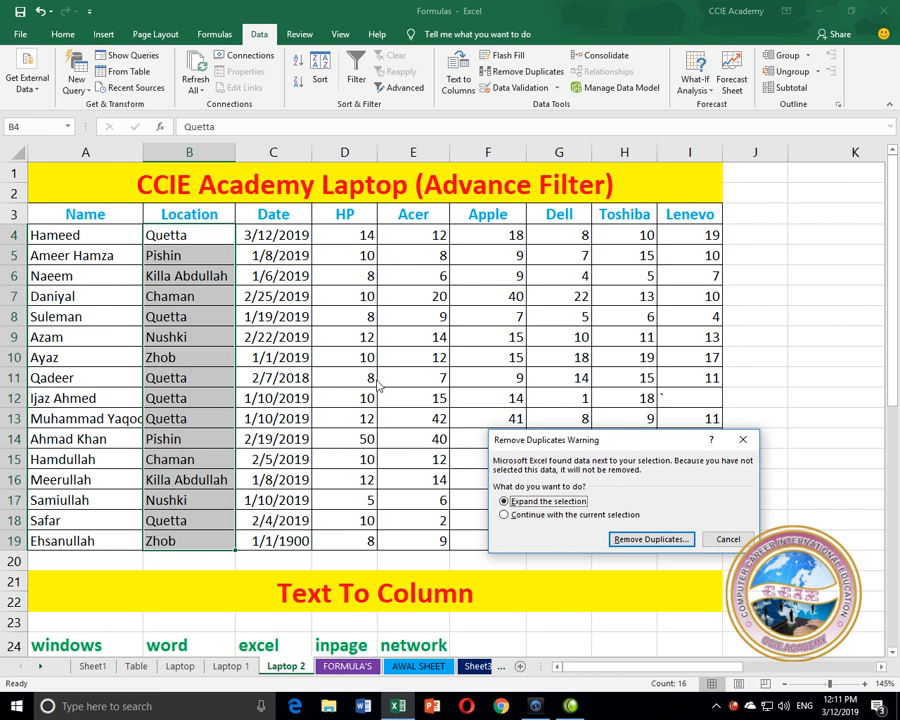
click(651, 540)
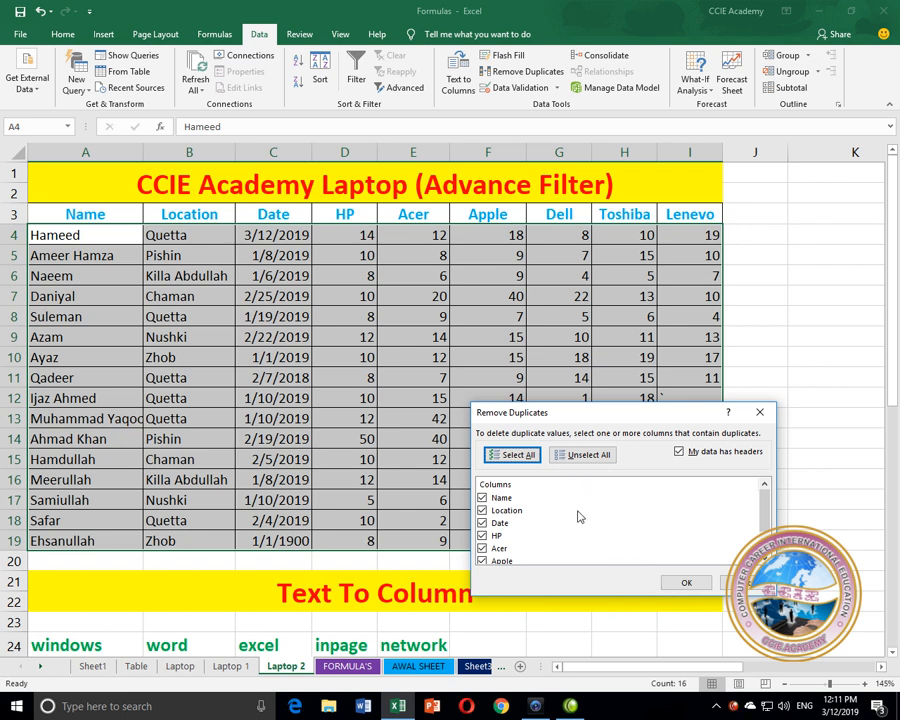
click(686, 582)
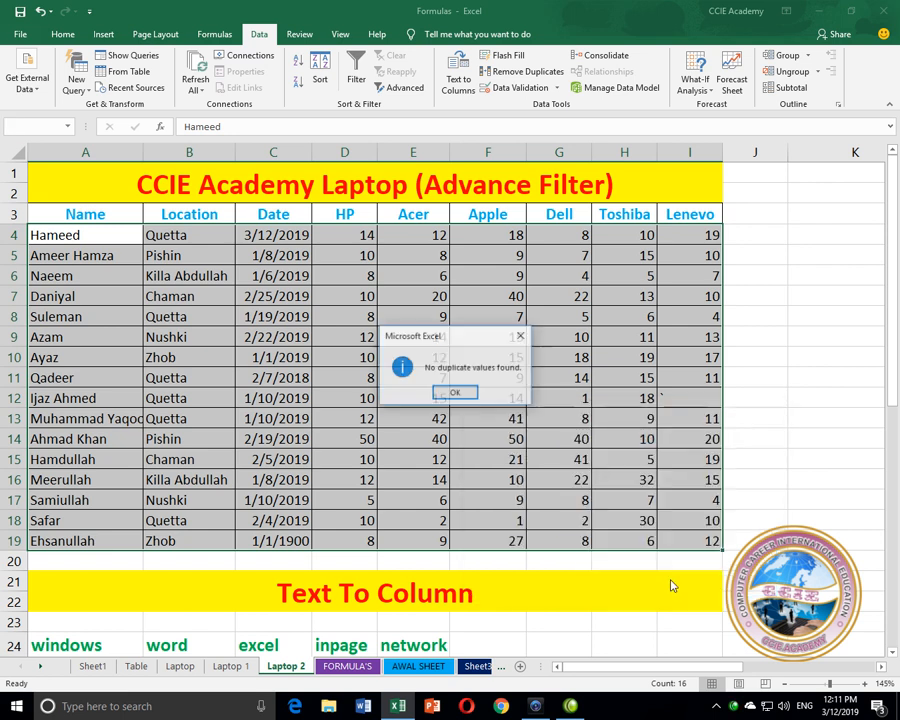
click(455, 393)
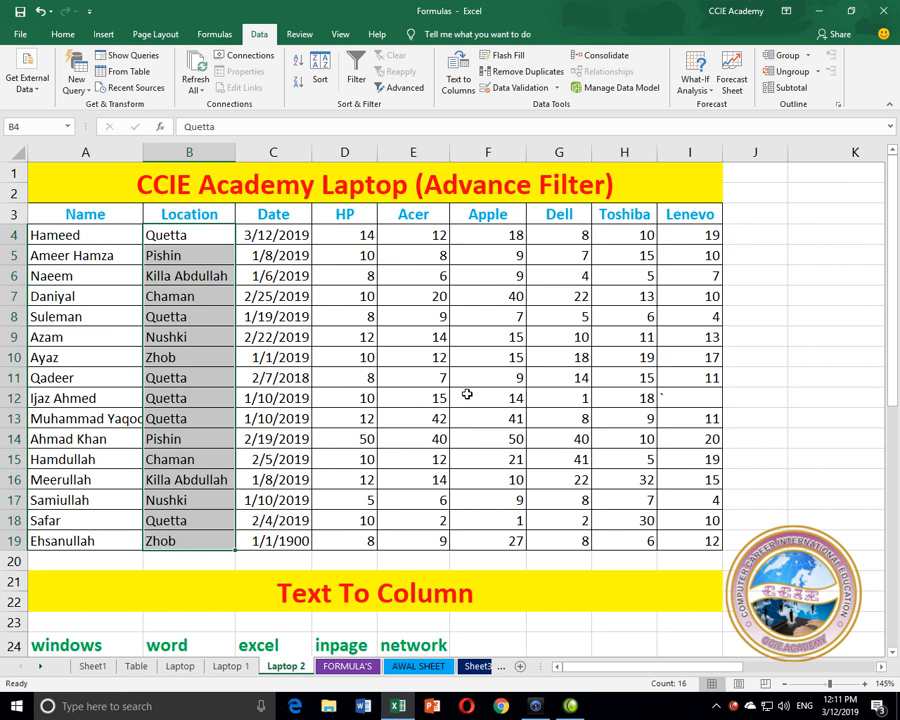
Step: Remove duplicates from the Location cells B4:B19 only, continuing with the current selection
click(507, 72)
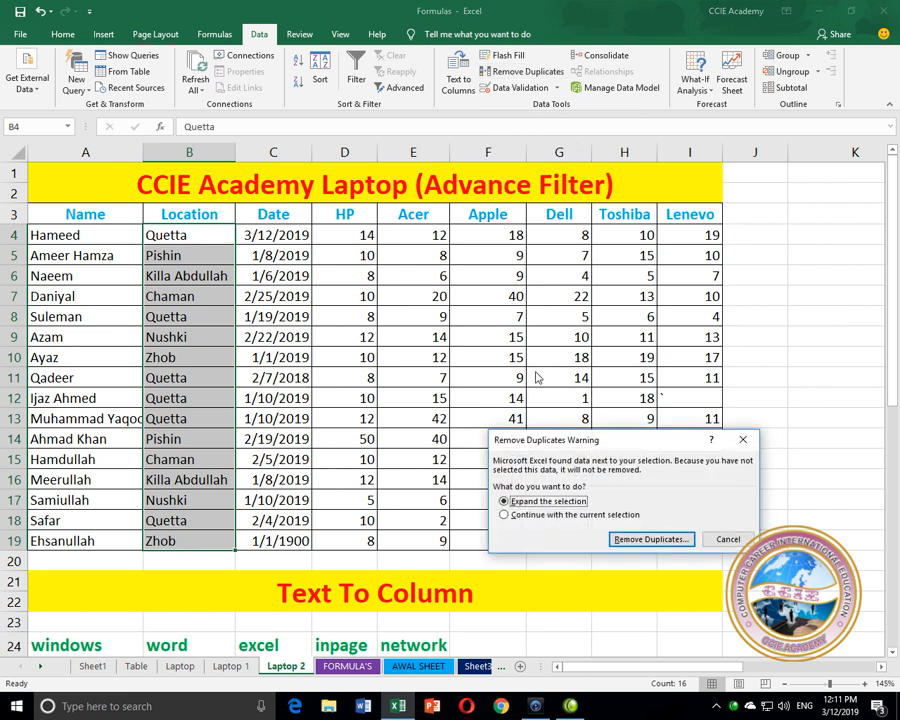
click(534, 517)
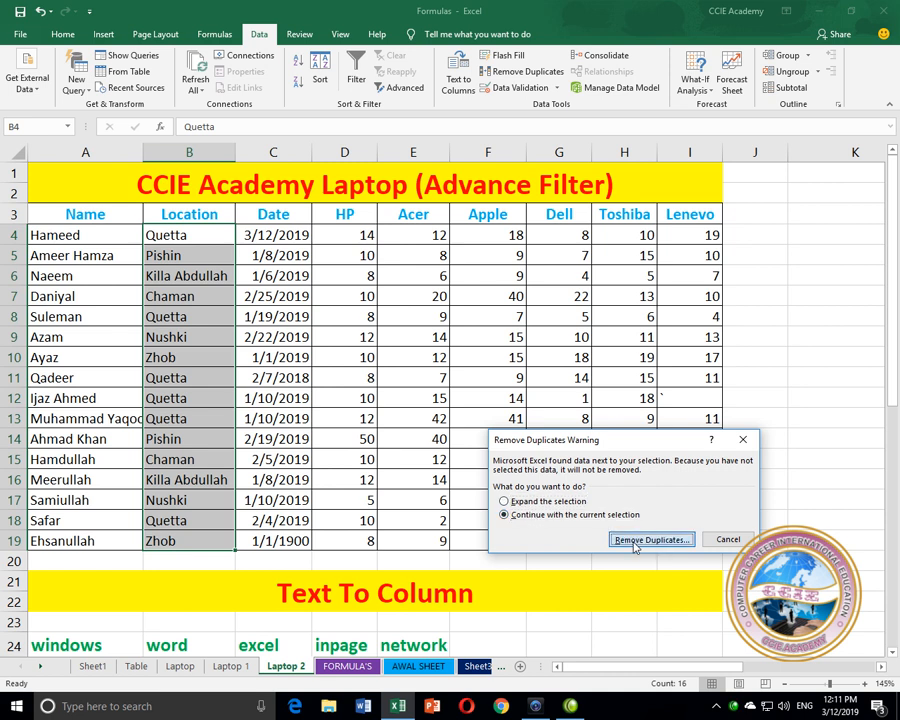
click(651, 540)
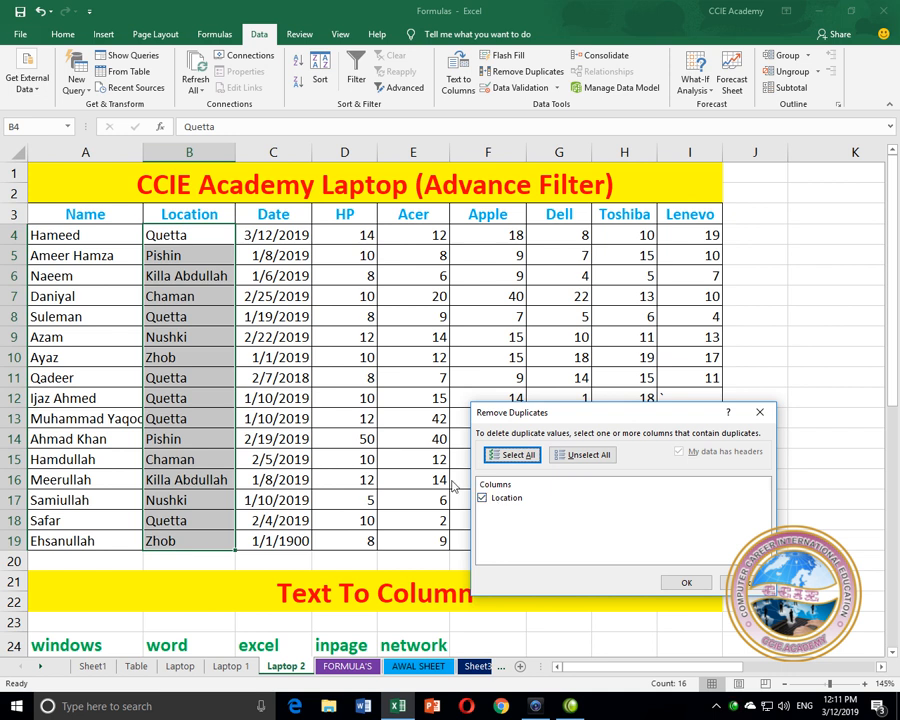
click(685, 581)
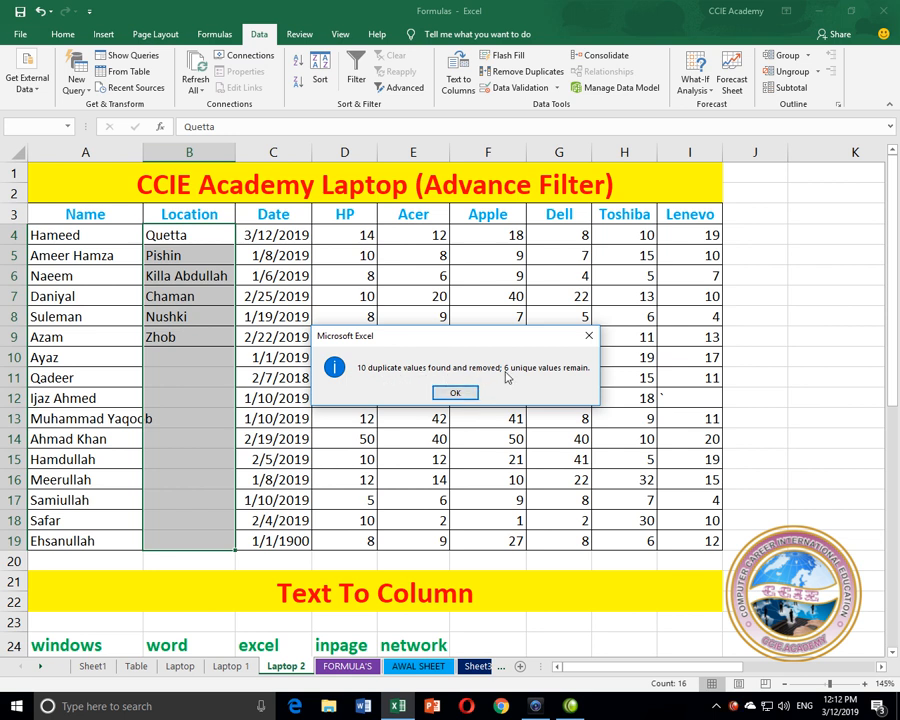
click(455, 393)
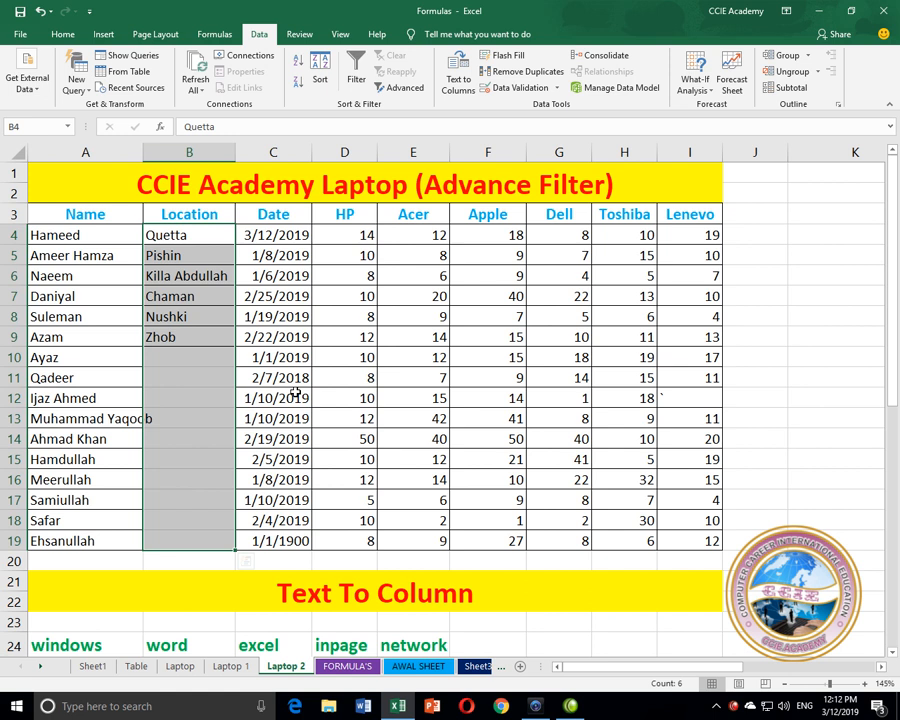
Step: Review the Location column and undo the removal of its duplicates
click(295, 393)
drag(197, 237, 199, 538)
click(275, 448)
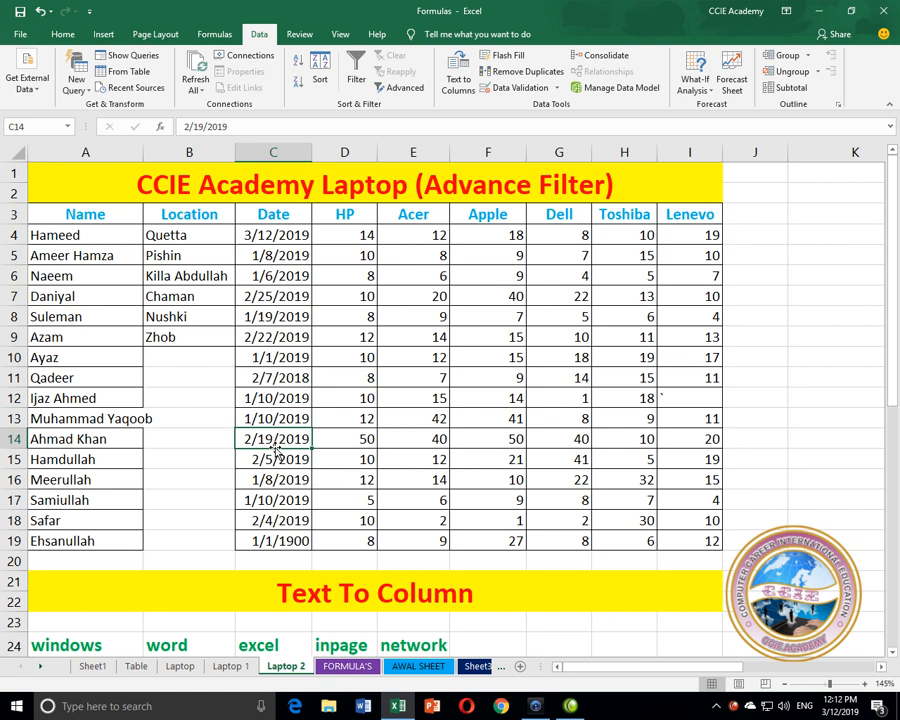
click(38, 14)
click(330, 337)
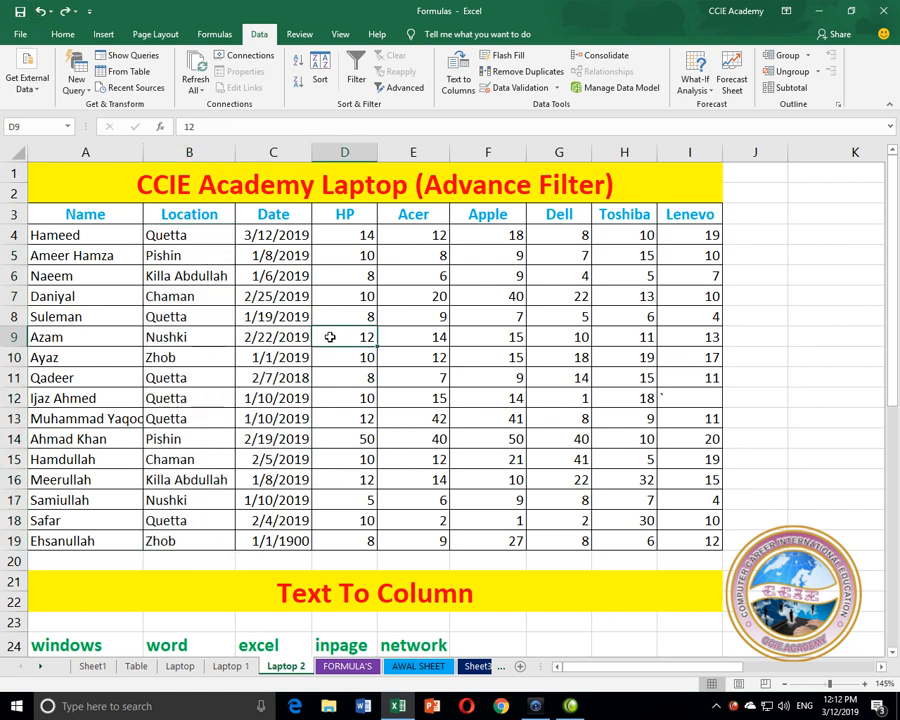
click(428, 319)
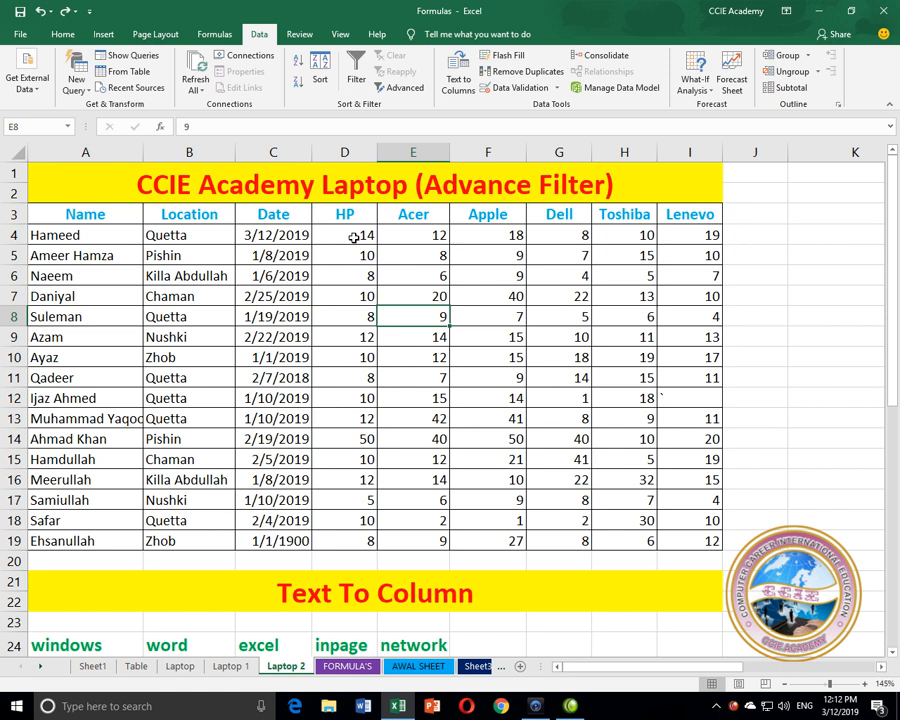
Step: Try to remove duplicates from HP cells D4:D19, expanding the selection and keeping every column checked
drag(354, 237, 373, 541)
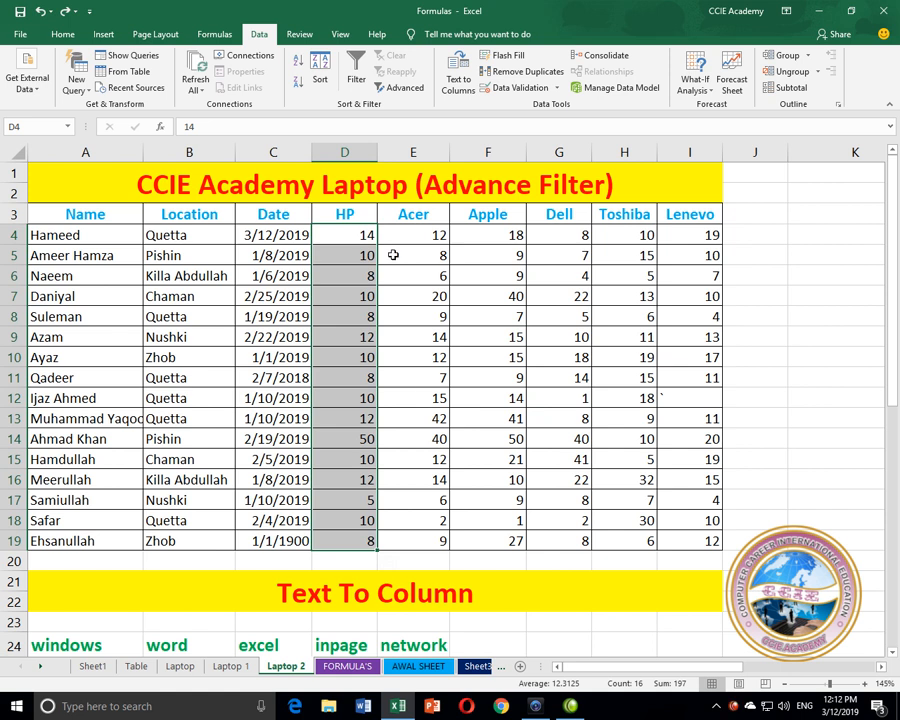
click(499, 73)
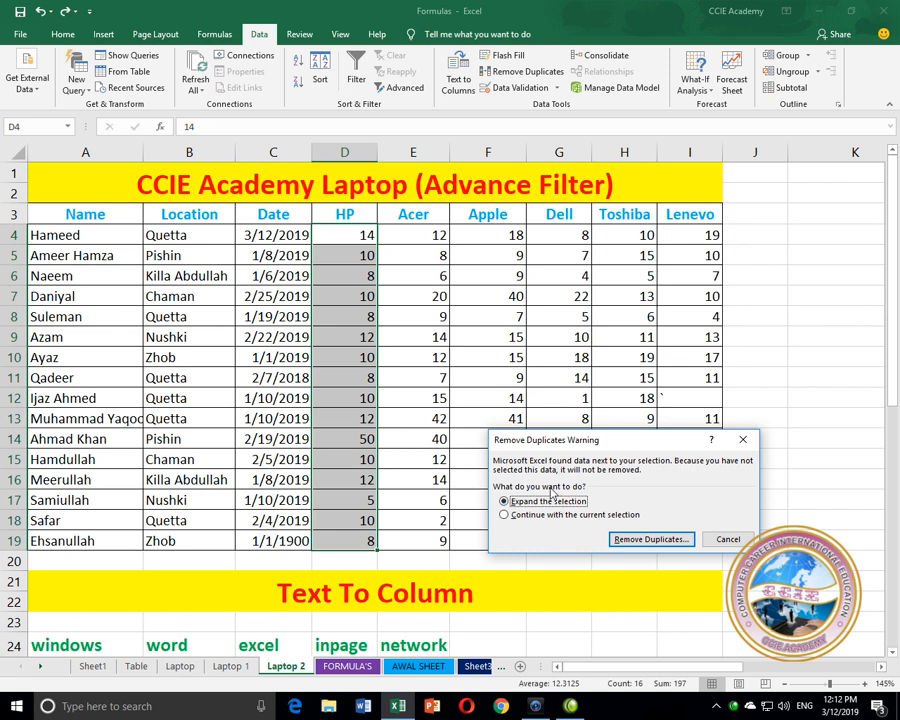
click(648, 539)
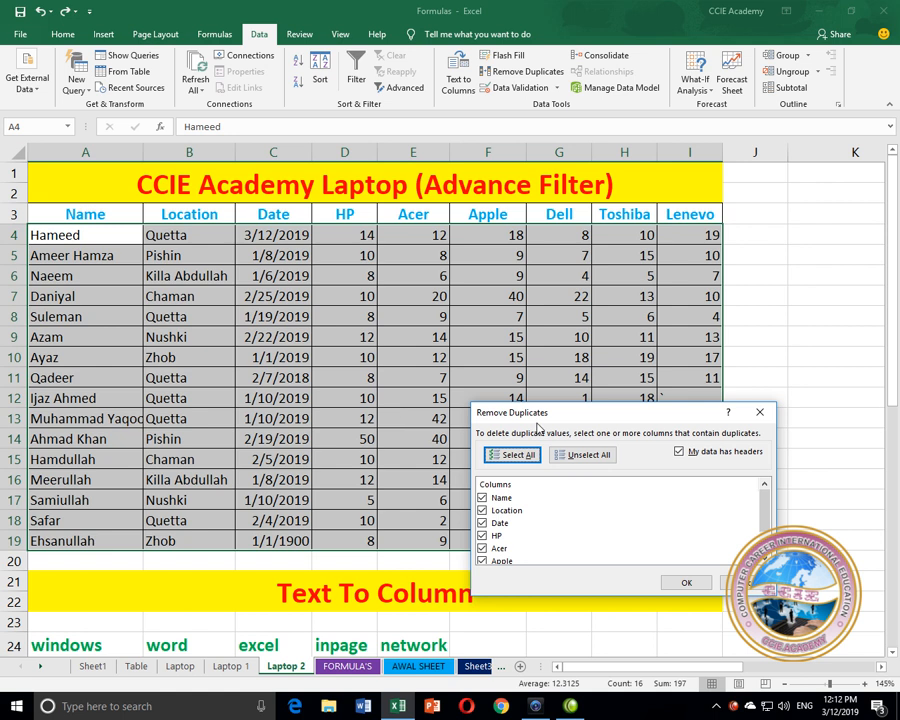
scroll(677, 537, down, 1)
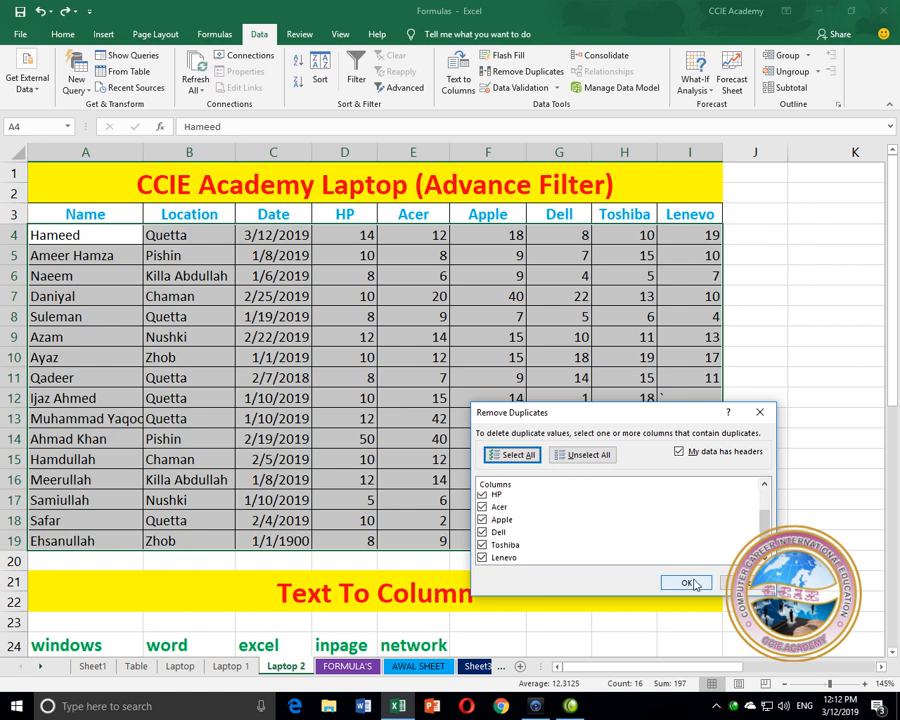
click(686, 582)
click(455, 392)
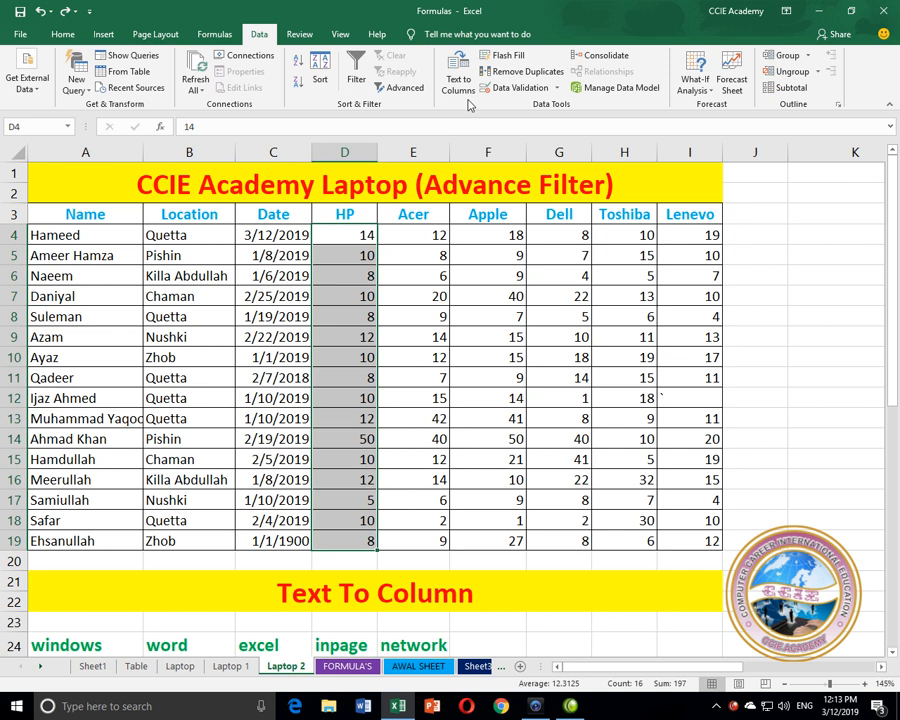
Step: Remove duplicate rows from the expanded table selection, comparing only the HP column
click(525, 72)
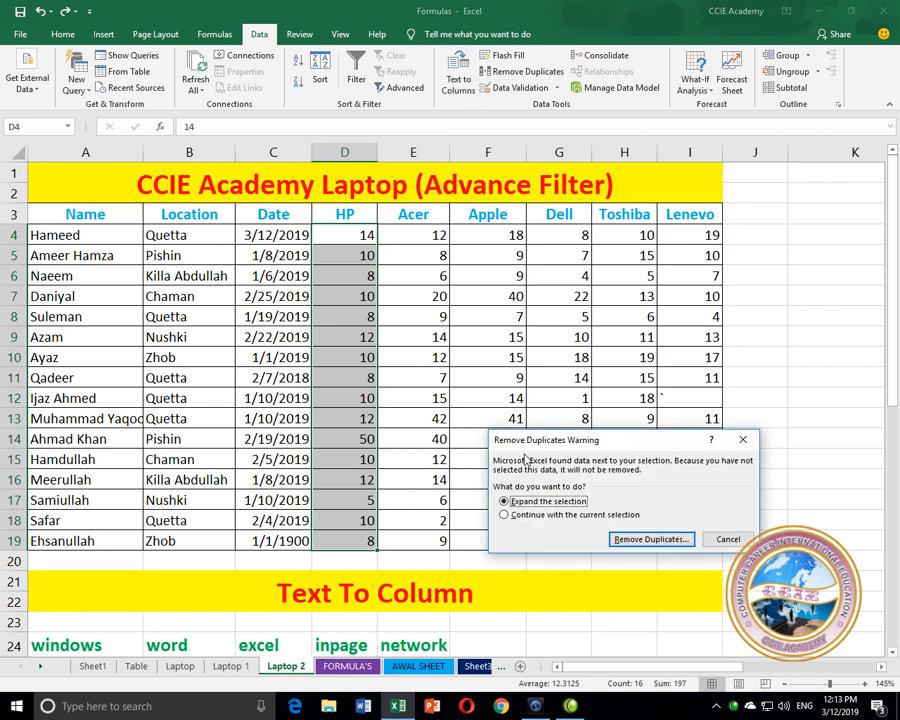
click(650, 539)
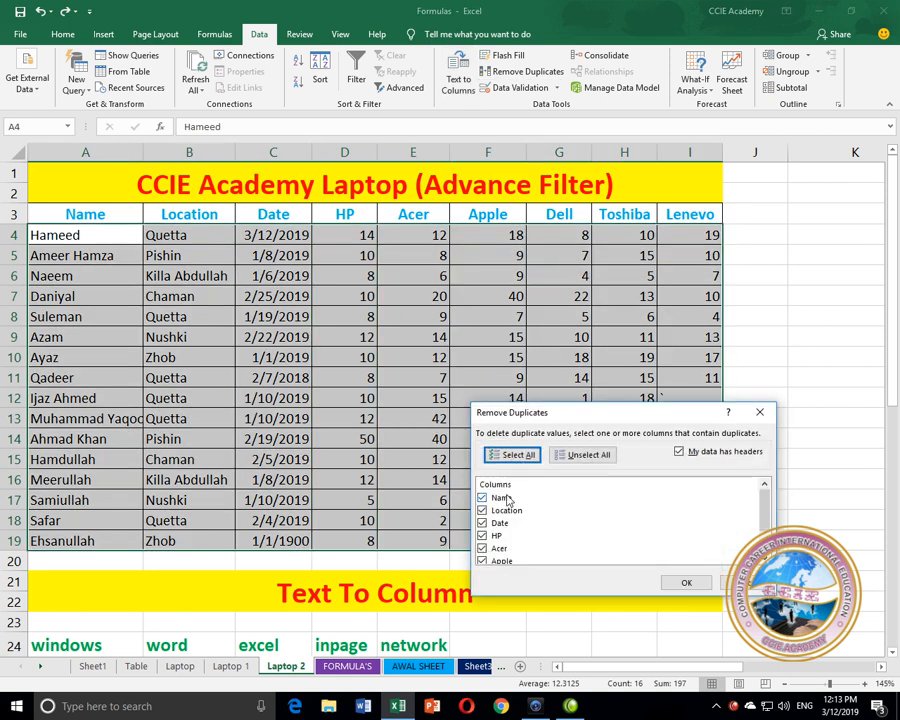
scroll(519, 491, down, 1)
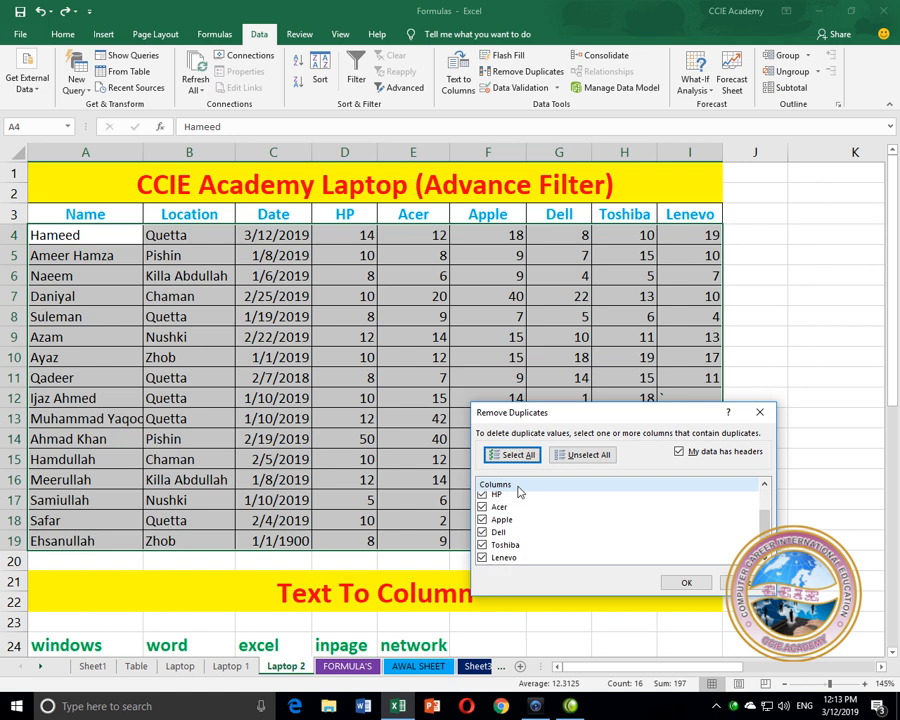
click(482, 557)
click(482, 545)
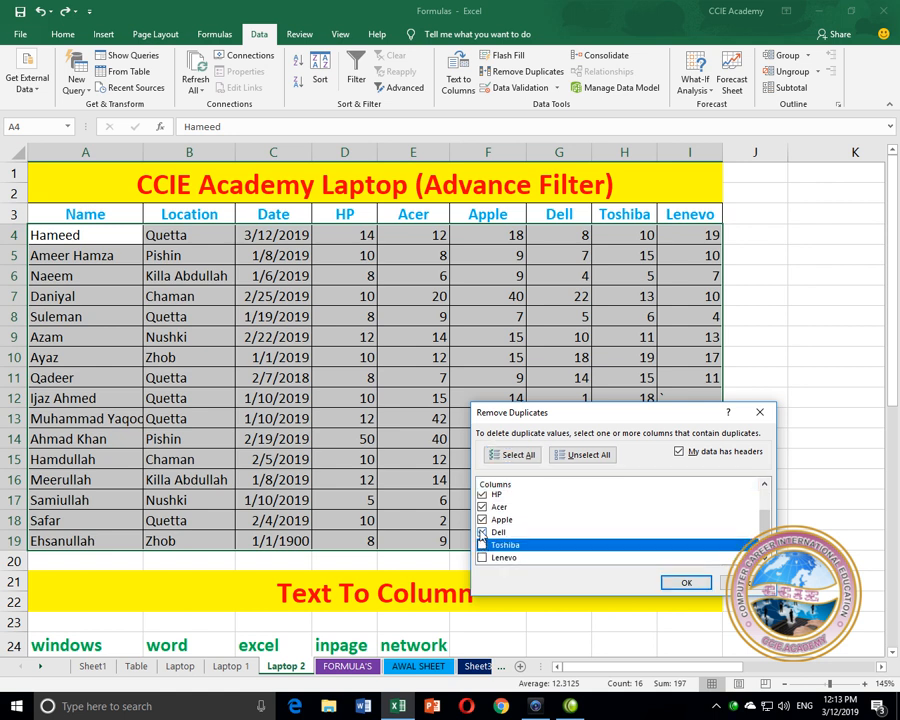
click(482, 519)
scroll(484, 510, up, 1)
click(482, 497)
click(482, 510)
click(482, 523)
click(482, 548)
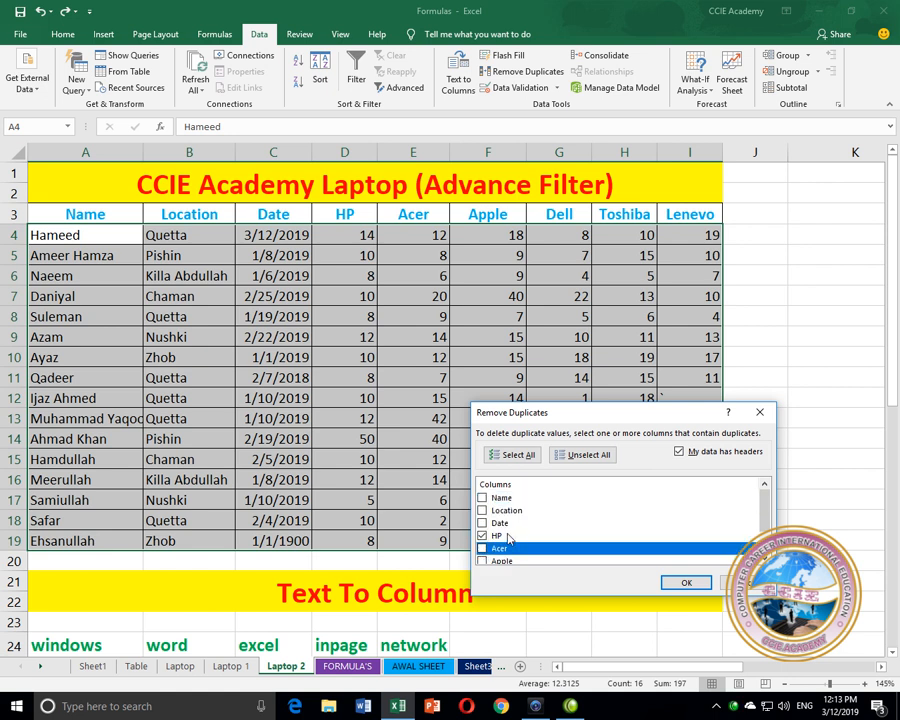
click(505, 537)
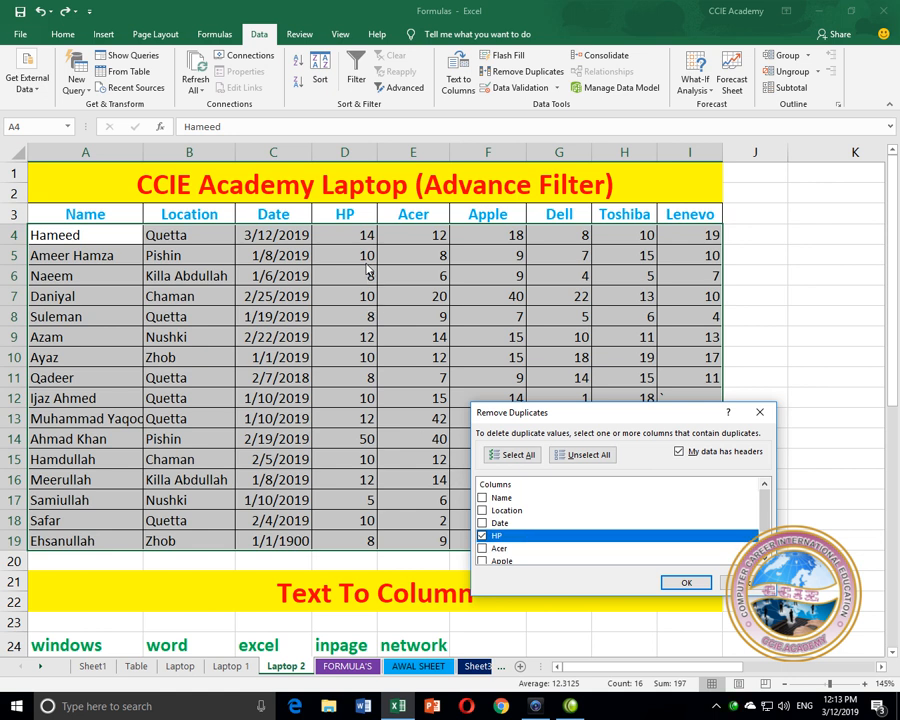
click(686, 582)
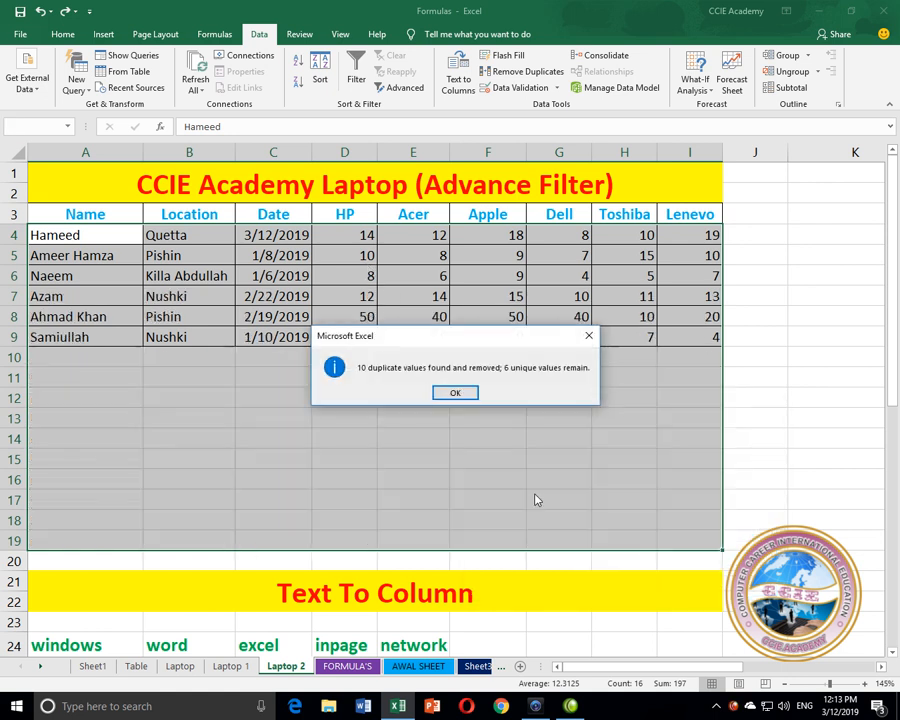
Step: Undo the removal of duplicate table rows that compared only the HP column
click(455, 392)
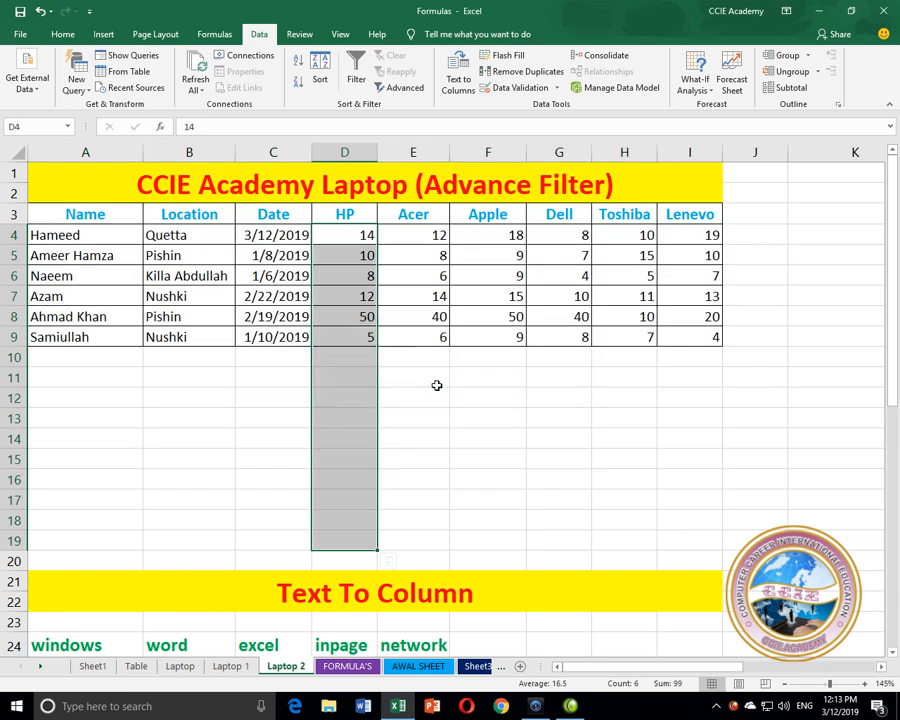
click(438, 390)
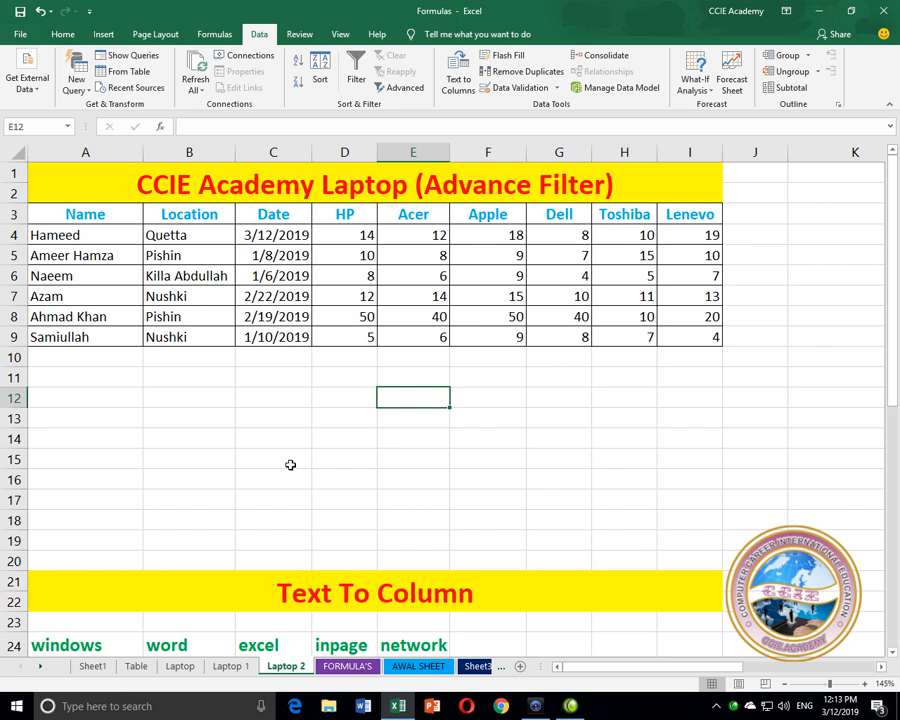
click(38, 11)
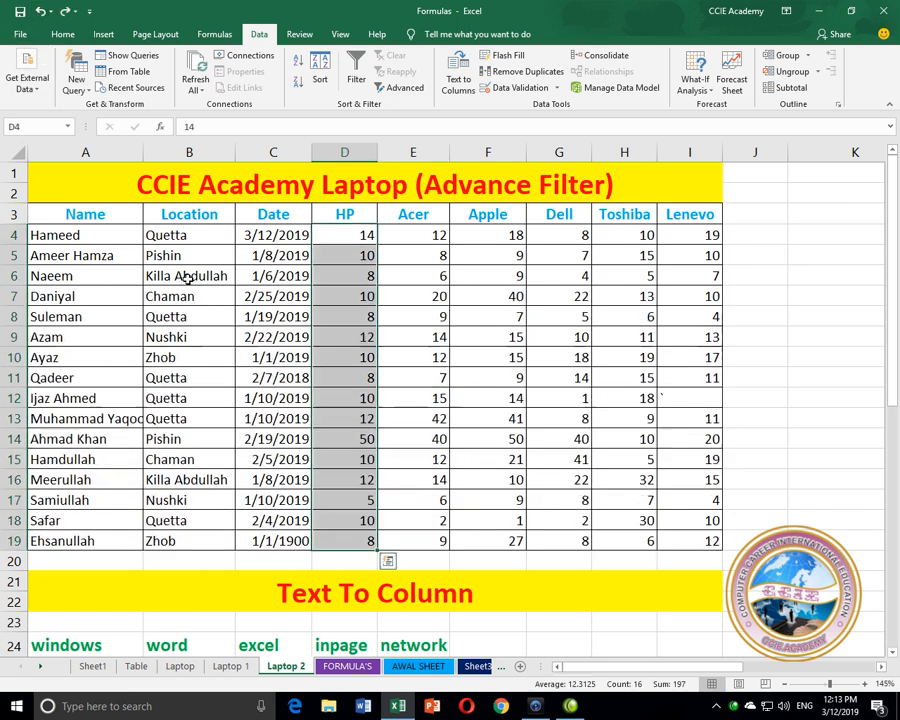
Step: Remove duplicates from the HP cells D4:D19 only, continuing with the current selection
click(518, 75)
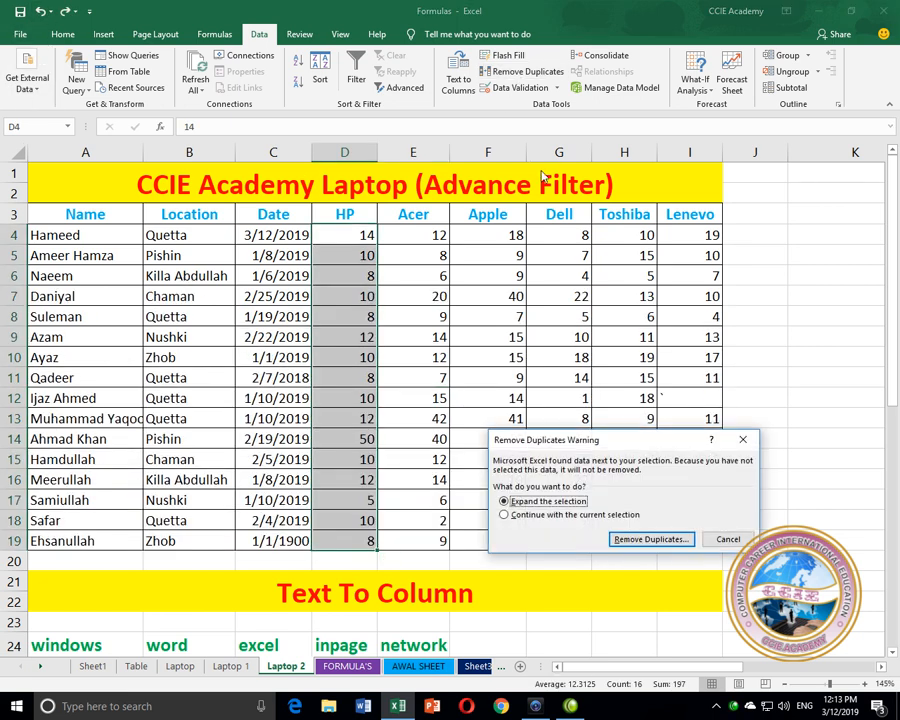
click(548, 516)
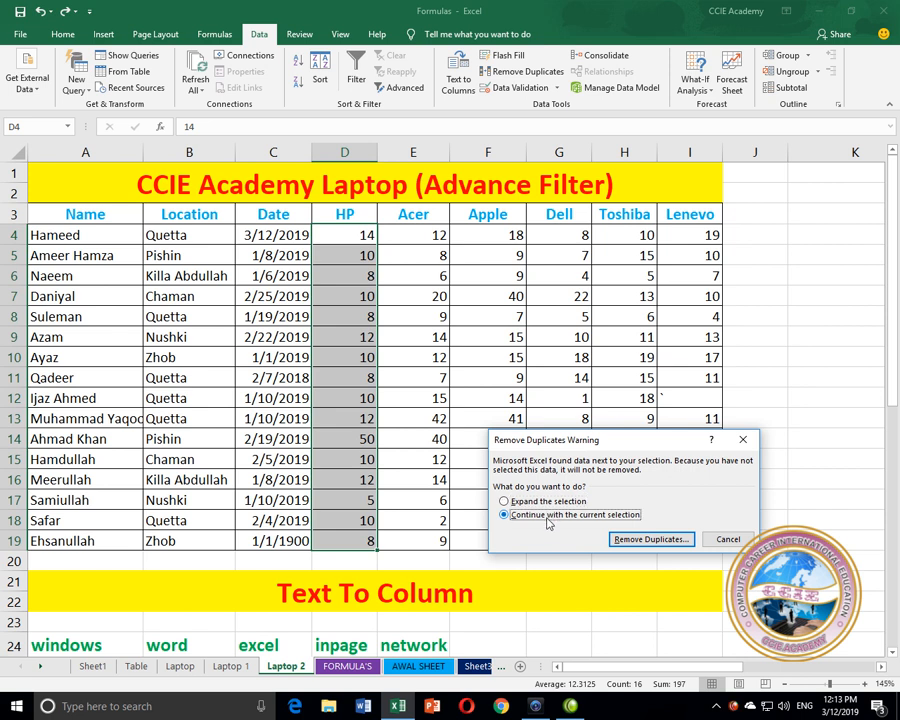
click(645, 541)
click(685, 585)
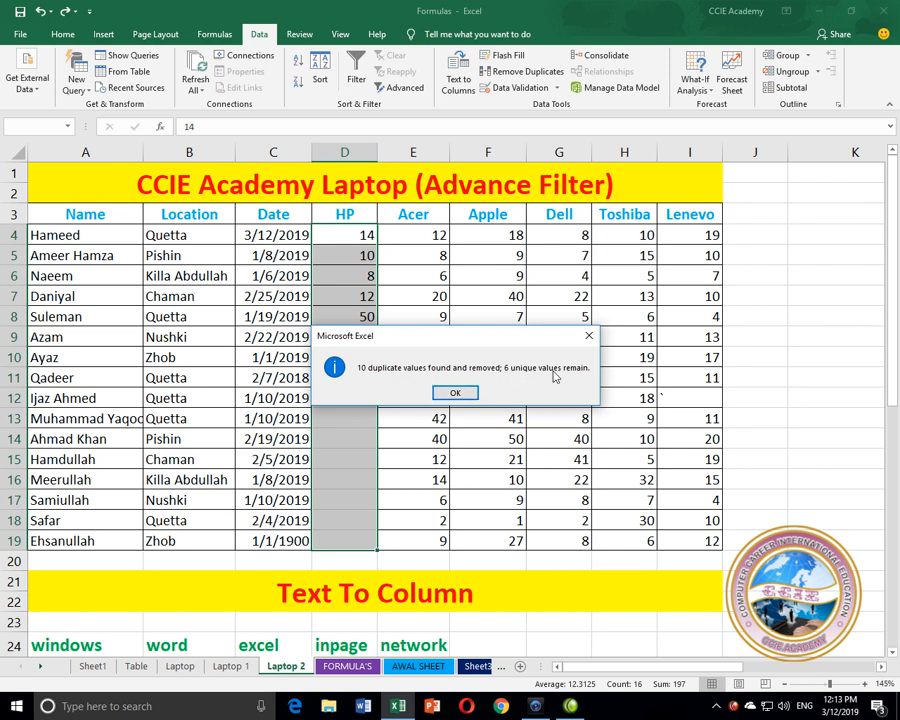
click(460, 392)
Step: Inspect HP cells D10:D19 and table rows 10 to 19, and undo the removal of the HP duplicates
click(432, 400)
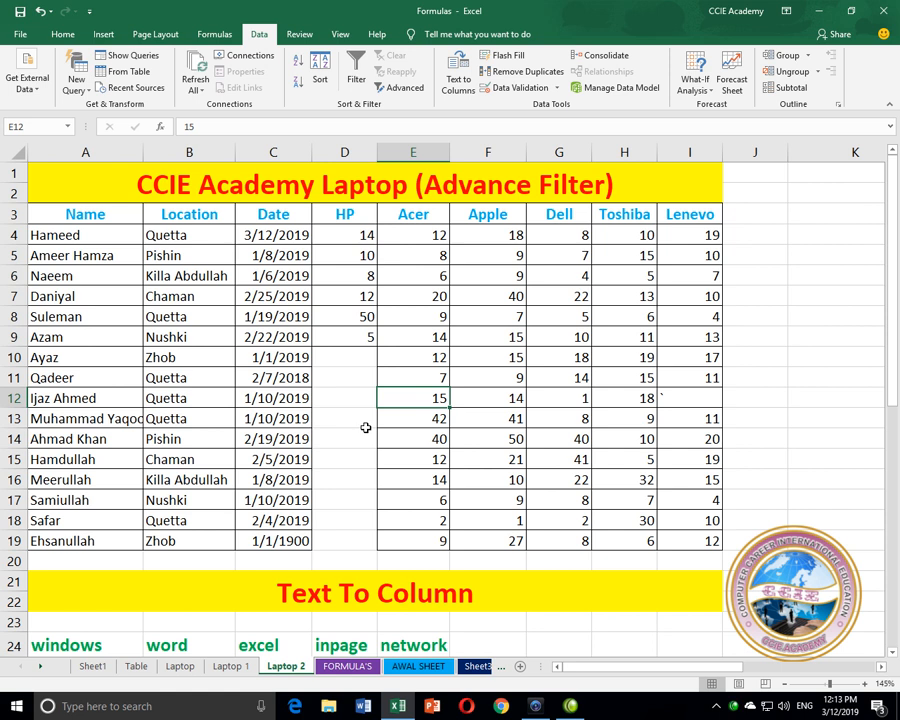
drag(344, 357, 346, 534)
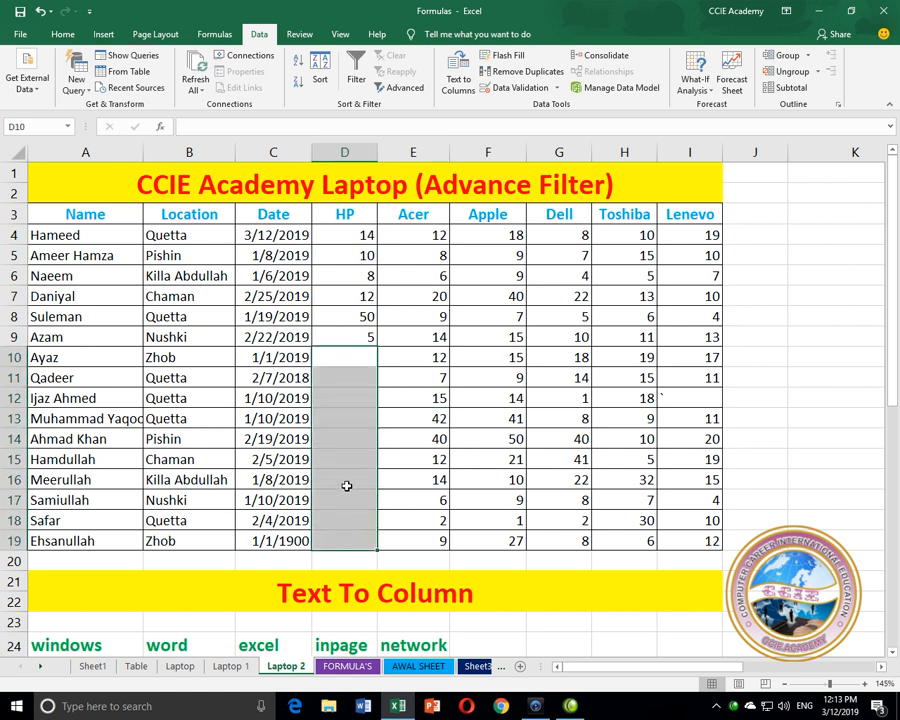
click(350, 352)
drag(60, 357, 677, 540)
click(457, 470)
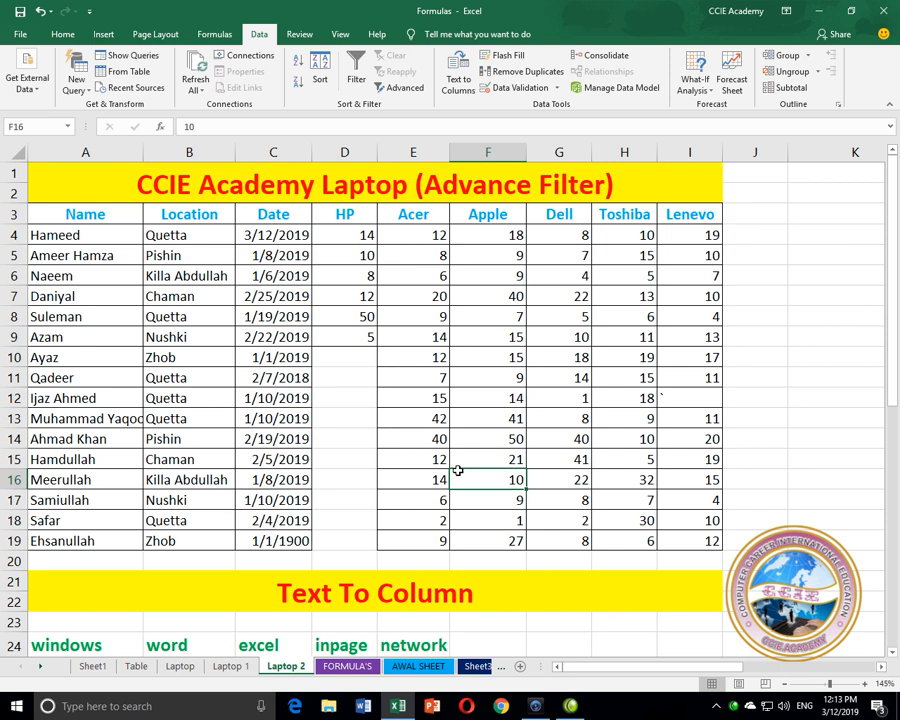
click(39, 12)
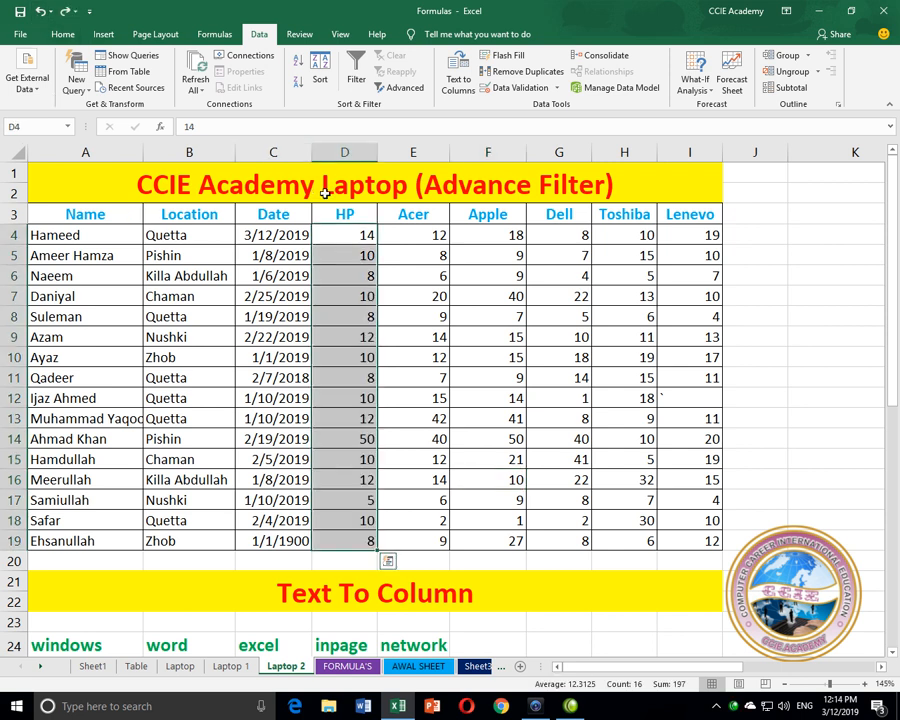
Step: Remove duplicate rows from the expanded table selection with only the HP column checked, and undo that removal
click(518, 74)
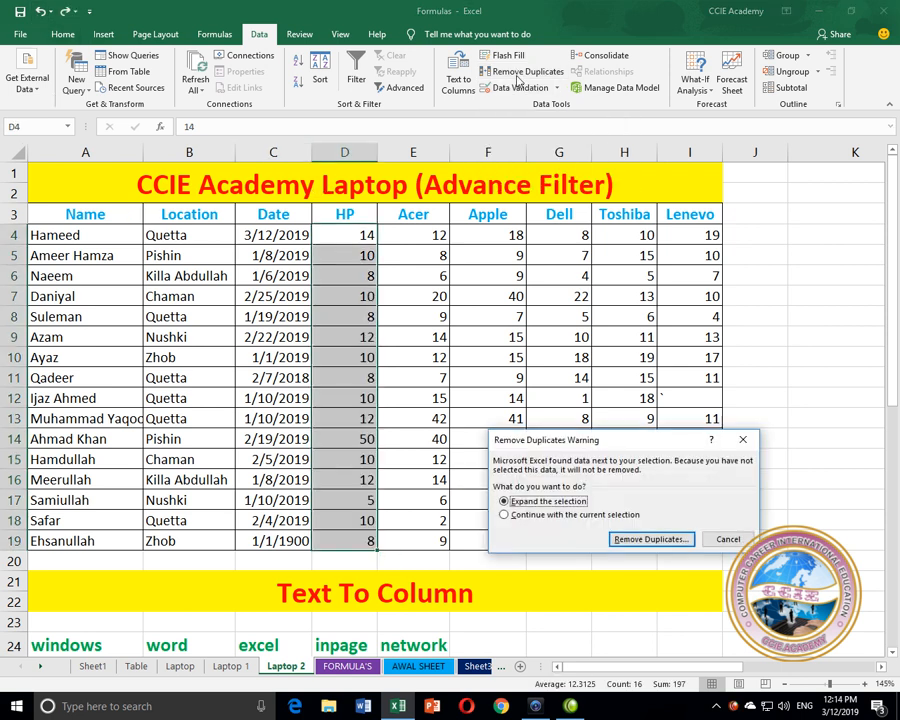
click(636, 540)
click(482, 497)
click(482, 510)
click(482, 523)
click(482, 548)
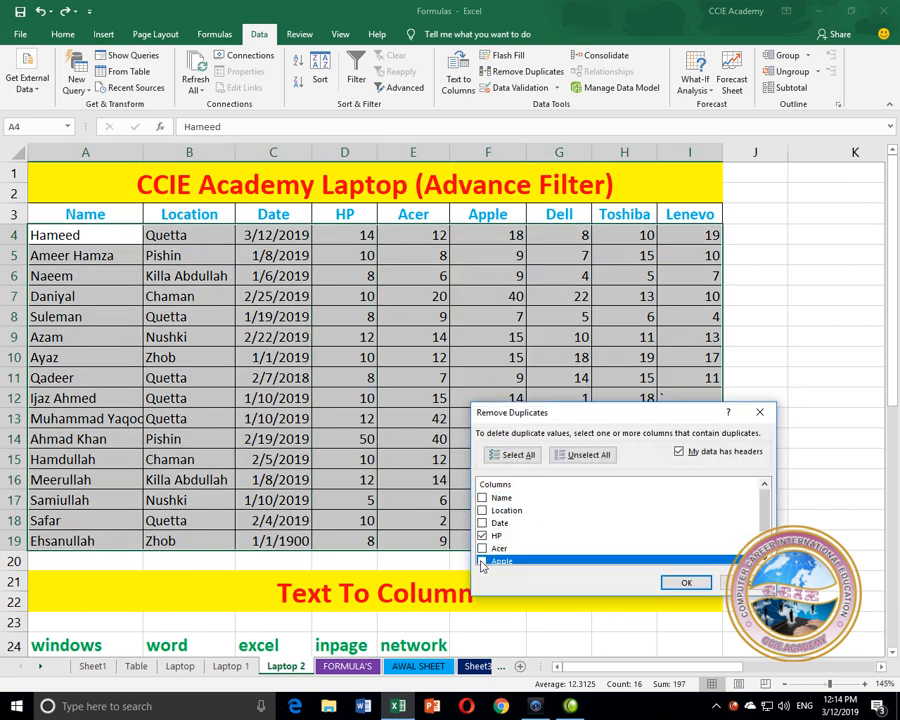
click(482, 560)
click(482, 558)
click(482, 545)
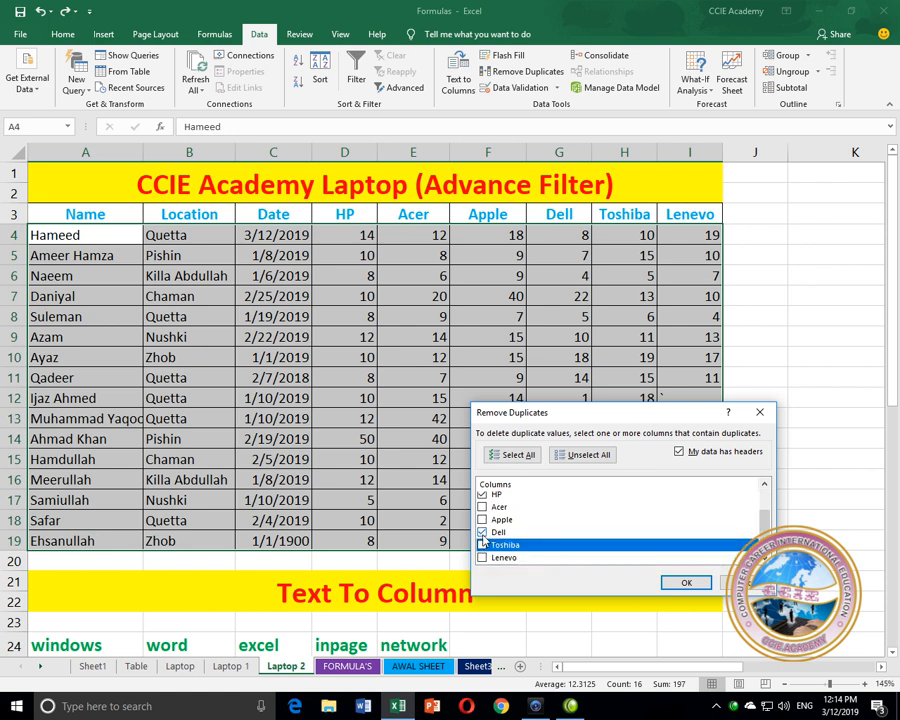
click(482, 532)
scroll(495, 518, up, 1)
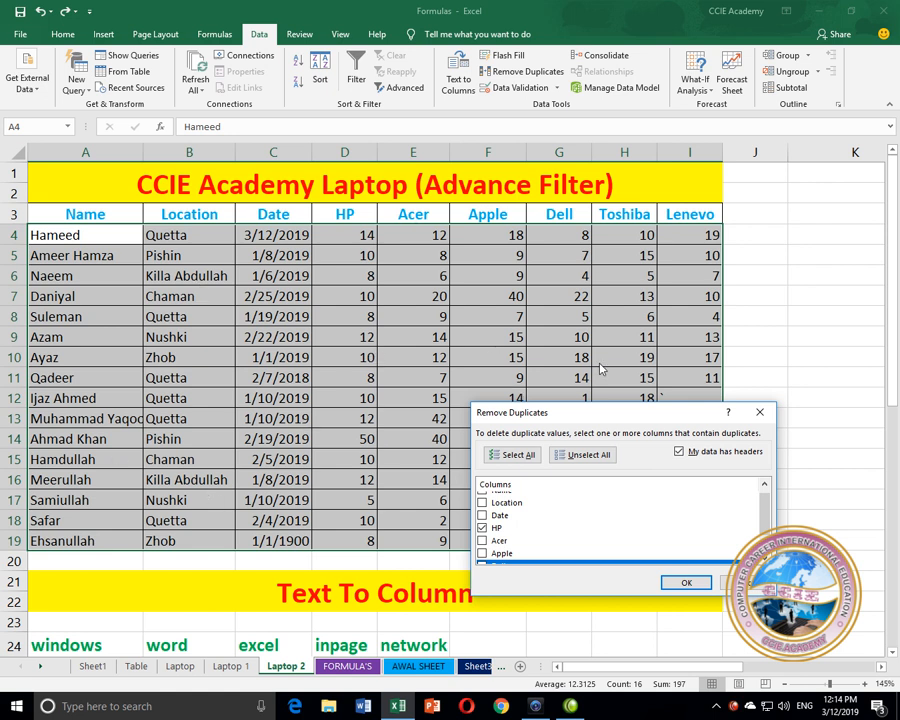
click(686, 592)
click(458, 392)
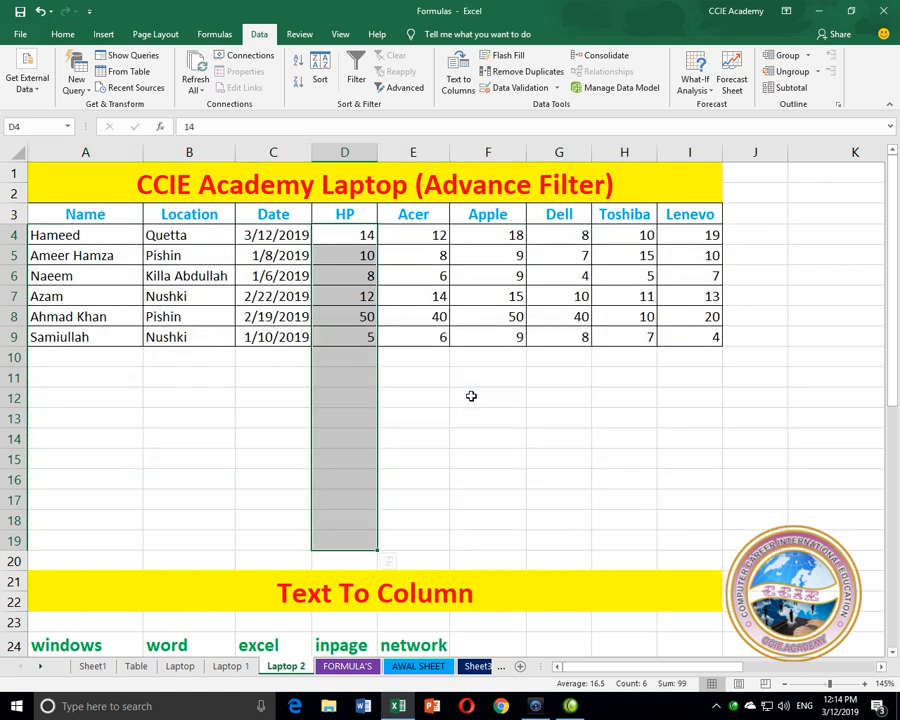
key(ctrl+z)
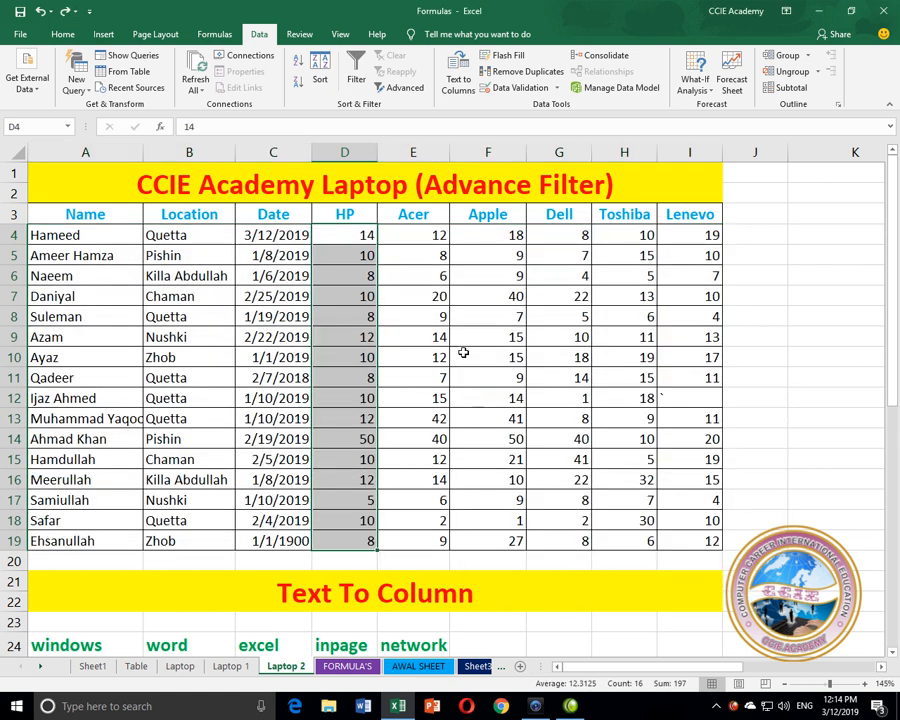
Step: Remove duplicates from HP cells D4:D19 using only the current selection, and undo that removal
click(514, 74)
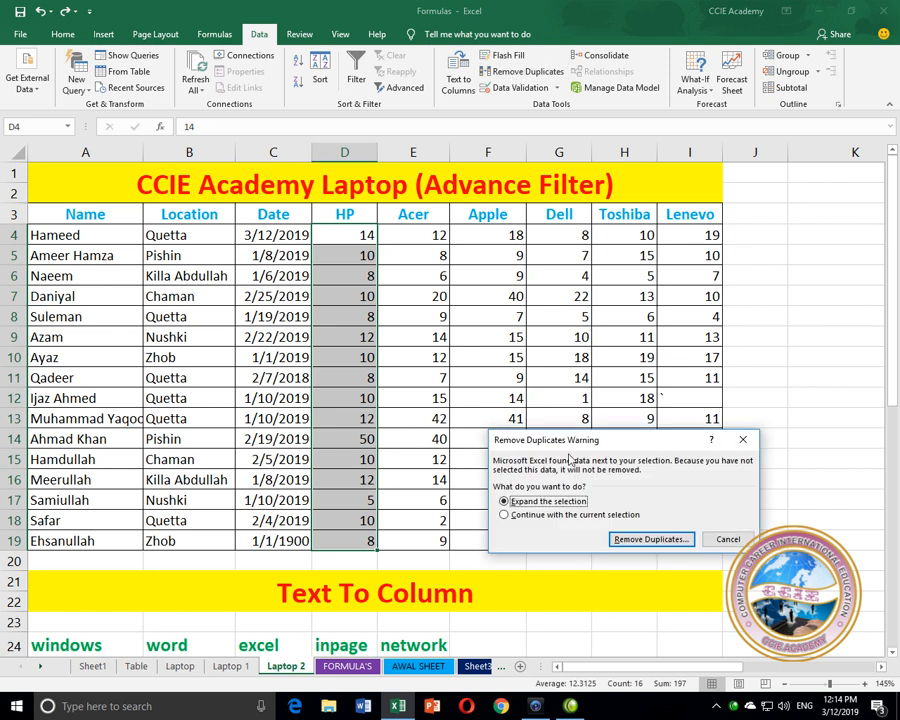
click(545, 517)
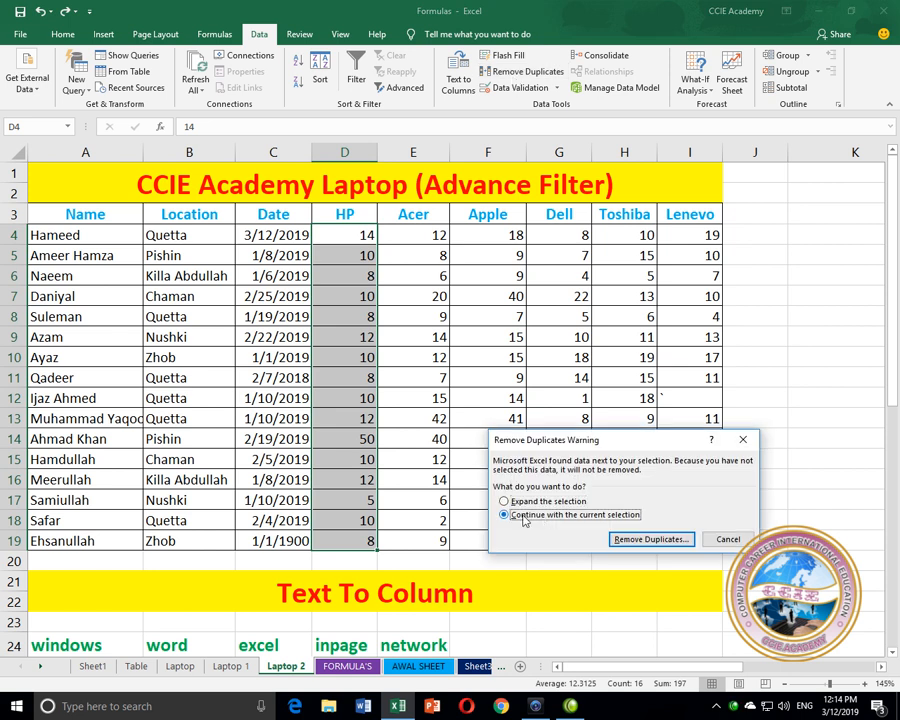
click(650, 539)
click(686, 580)
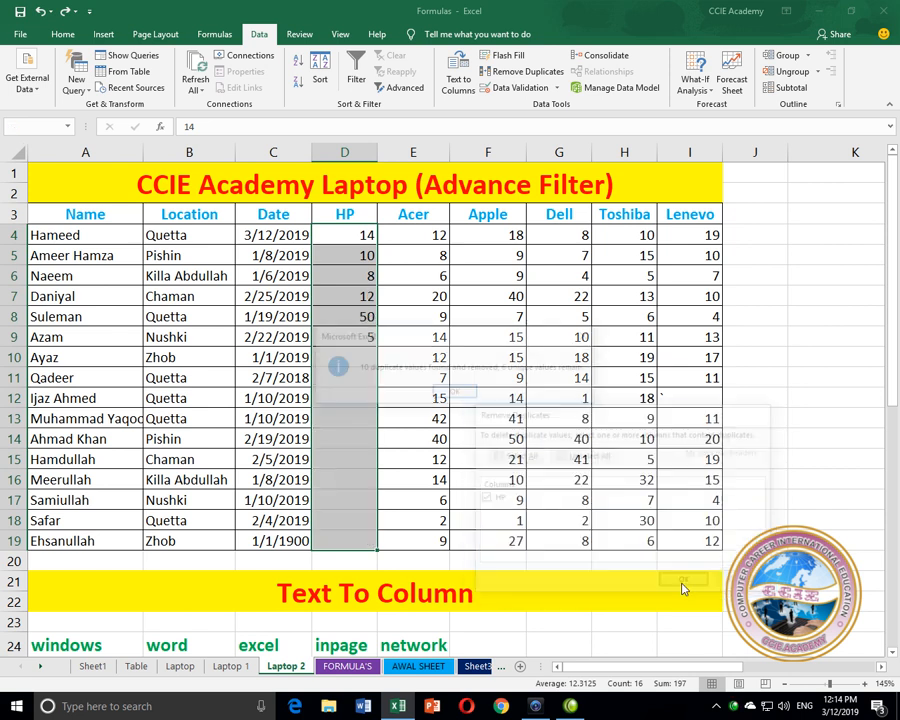
click(460, 392)
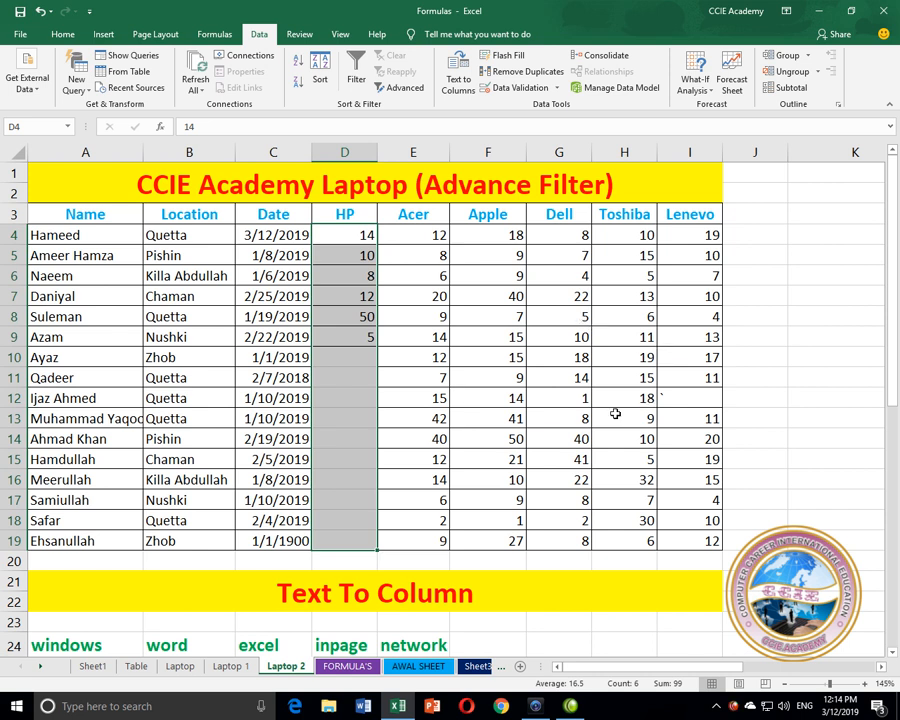
click(40, 12)
click(488, 316)
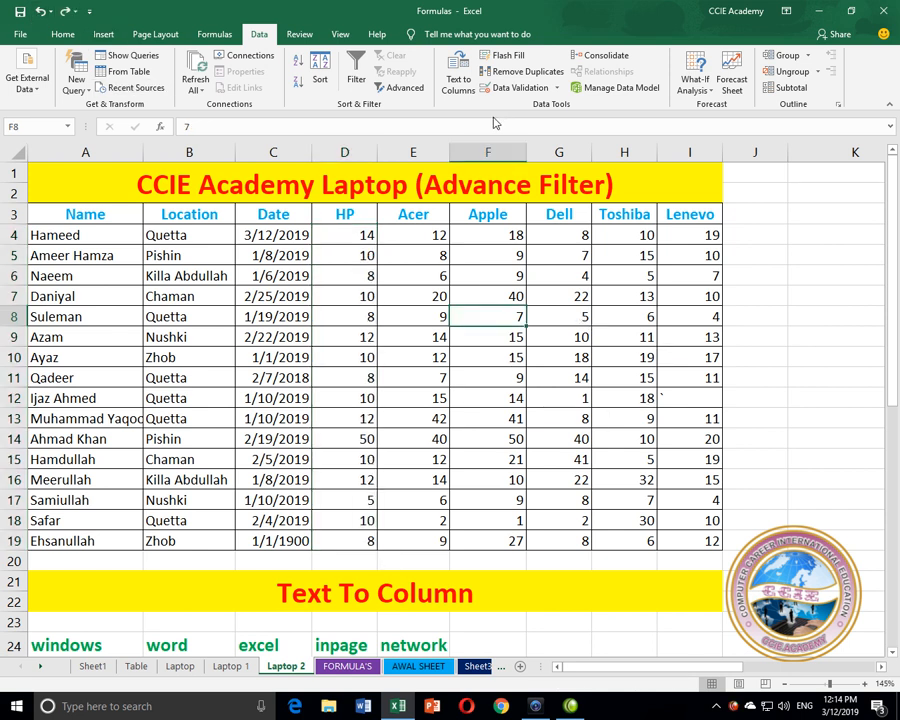
Step: Start Remove Duplicates on cells A24:A28 under the Text To Column heading, expanding the selection to the adjacent columns
click(103, 302)
scroll(184, 392, down, 5)
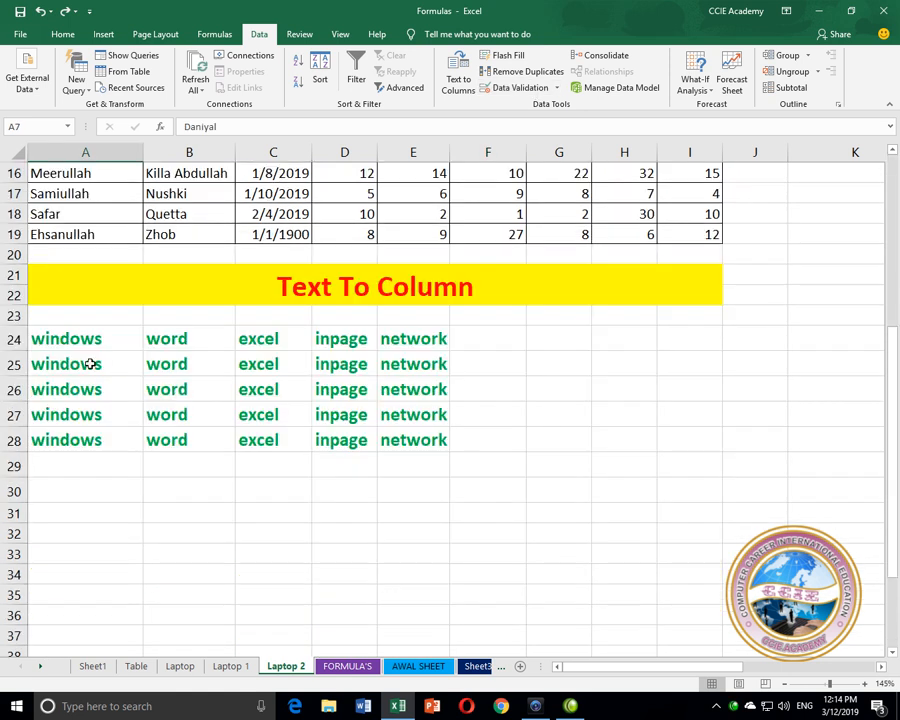
drag(94, 341, 93, 440)
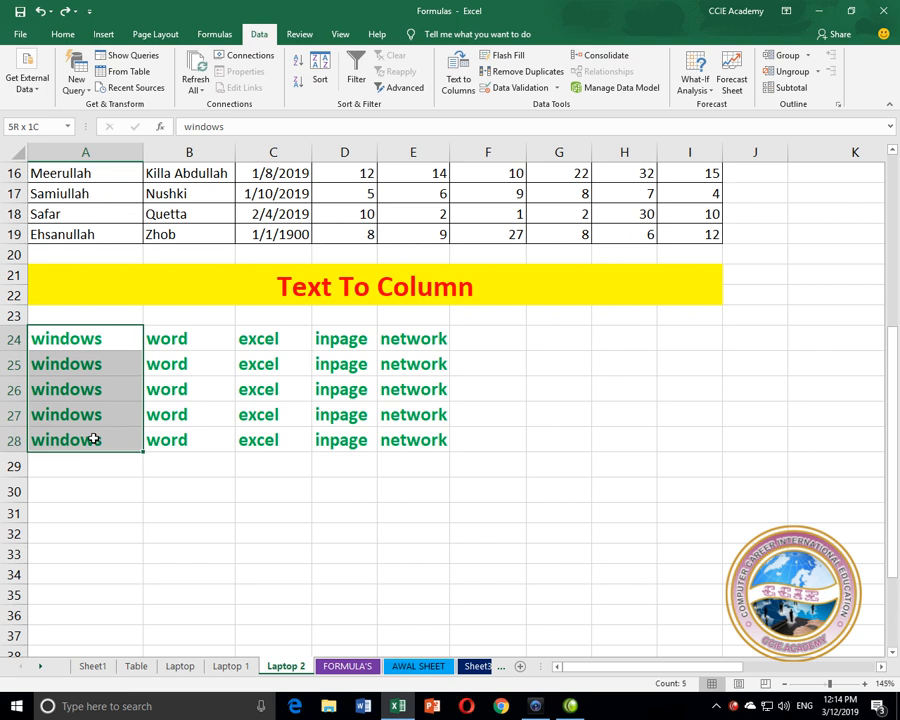
click(515, 72)
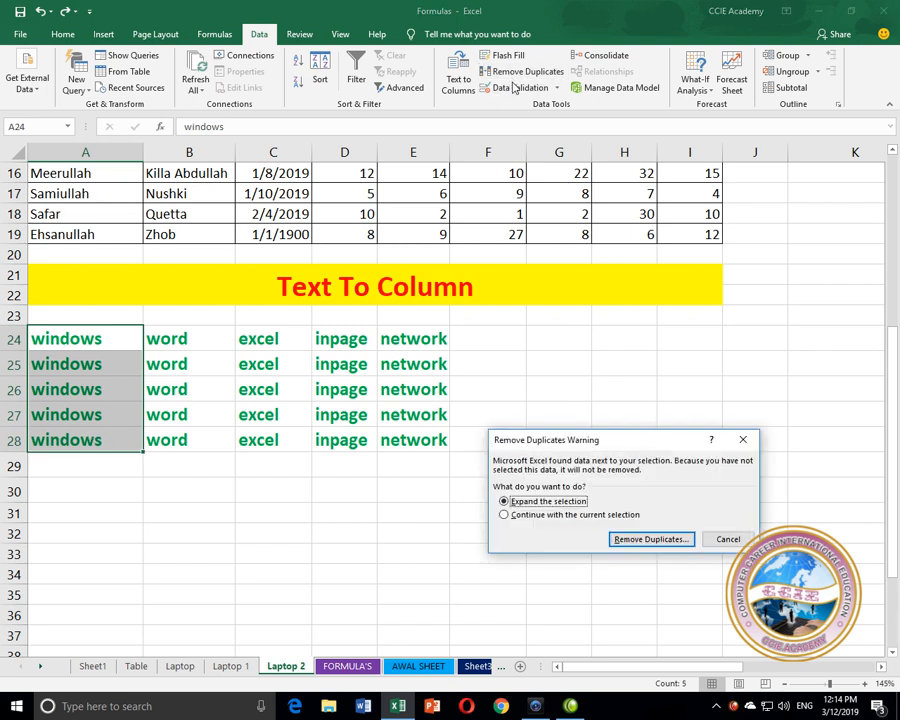
click(617, 540)
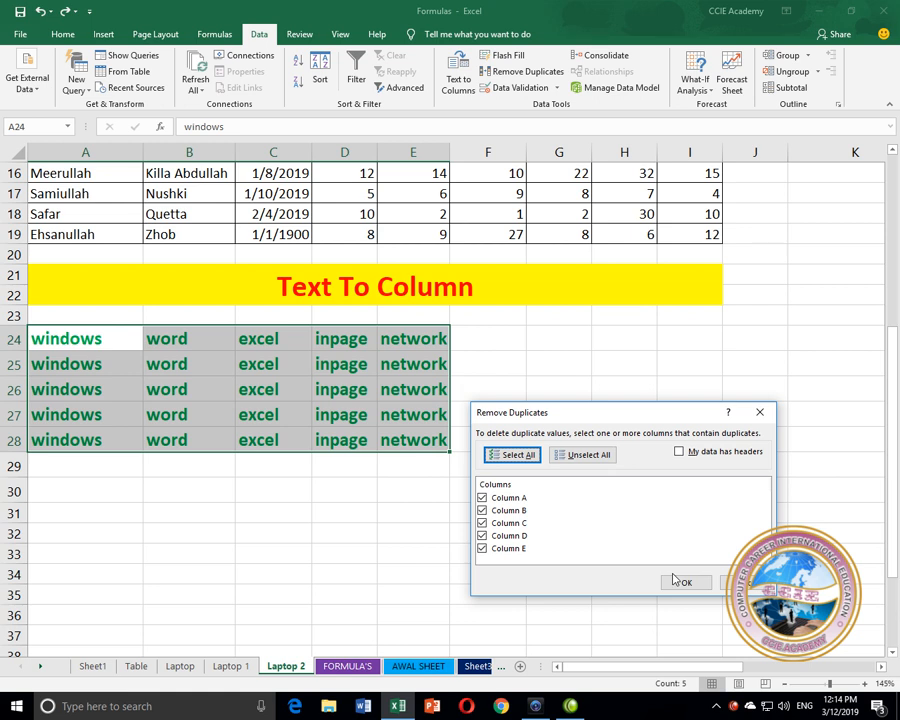
Step: Remove the duplicate rows from A24:E28, leaving only Column E checked for comparison
click(494, 499)
click(493, 512)
click(482, 510)
click(482, 497)
click(482, 523)
click(482, 536)
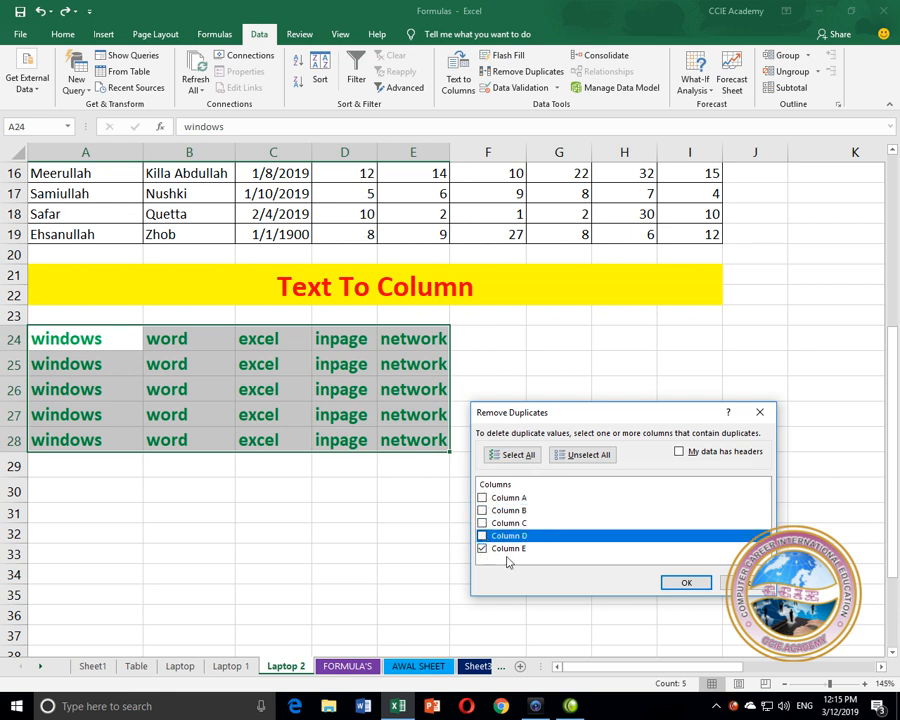
click(676, 582)
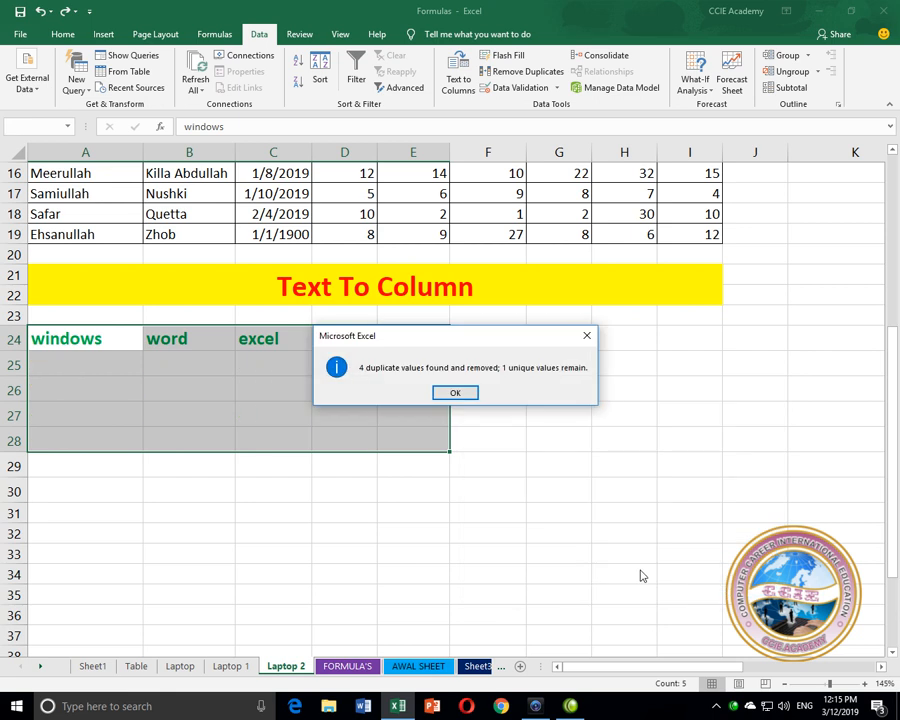
click(455, 393)
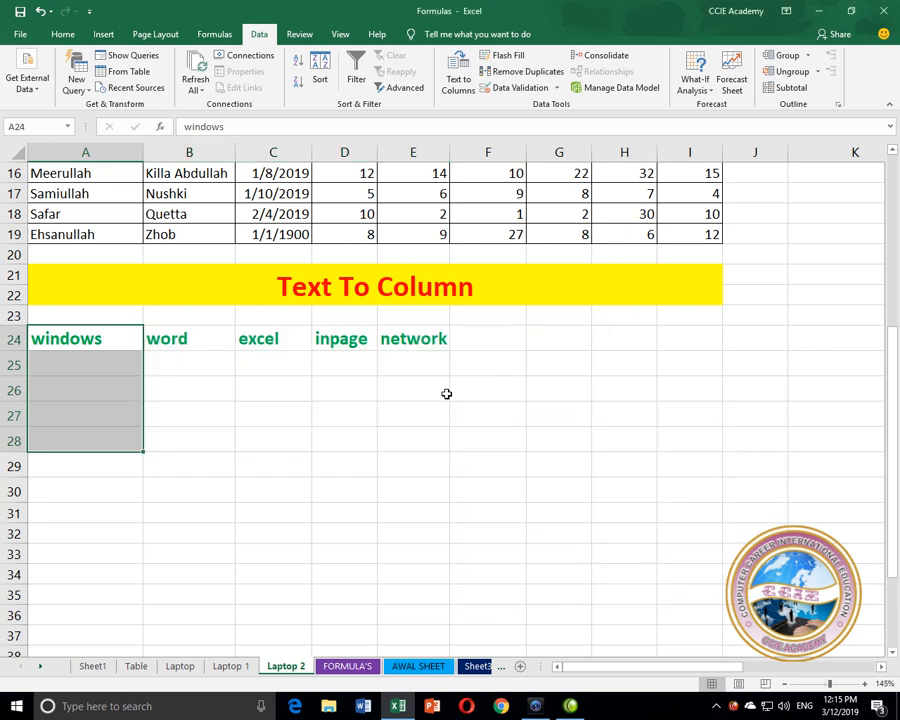
Step: Review row A24:E24 and the cells beneath it under the Text To Column heading
click(420, 412)
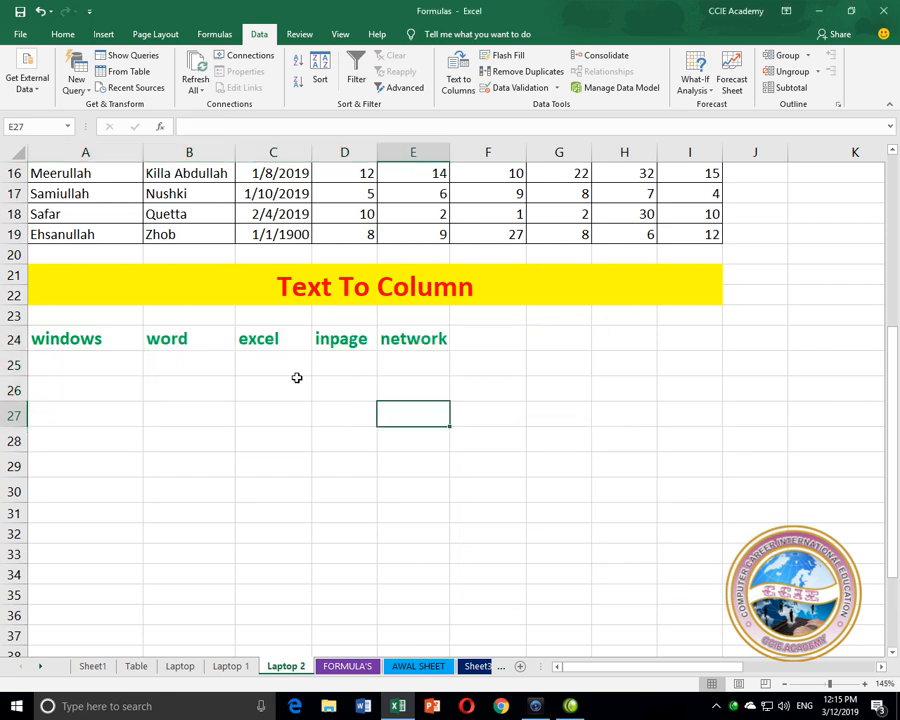
drag(70, 338, 420, 342)
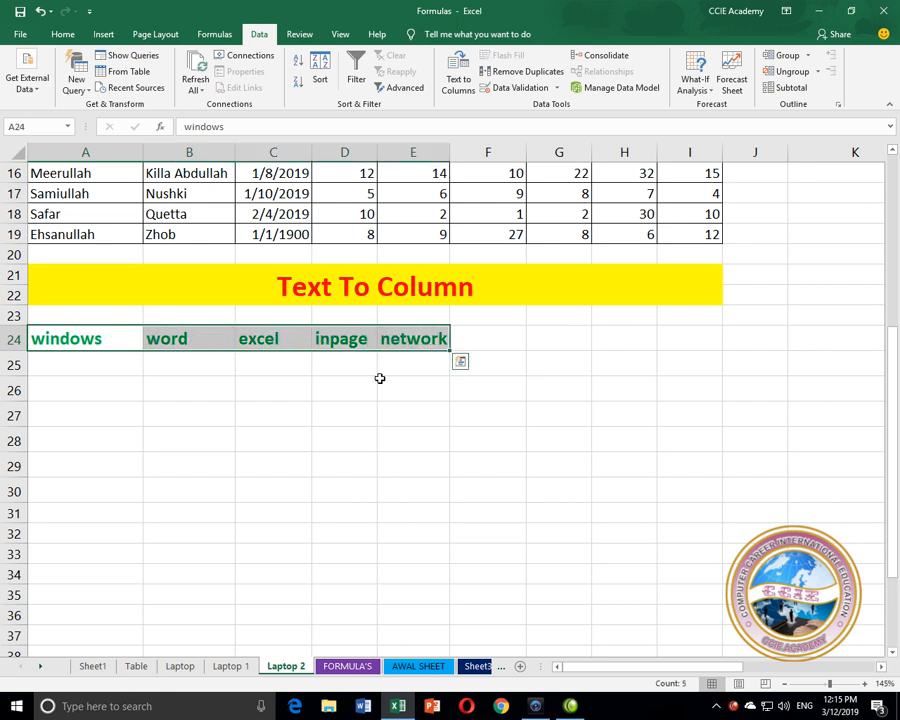
drag(413, 415, 488, 415)
click(470, 431)
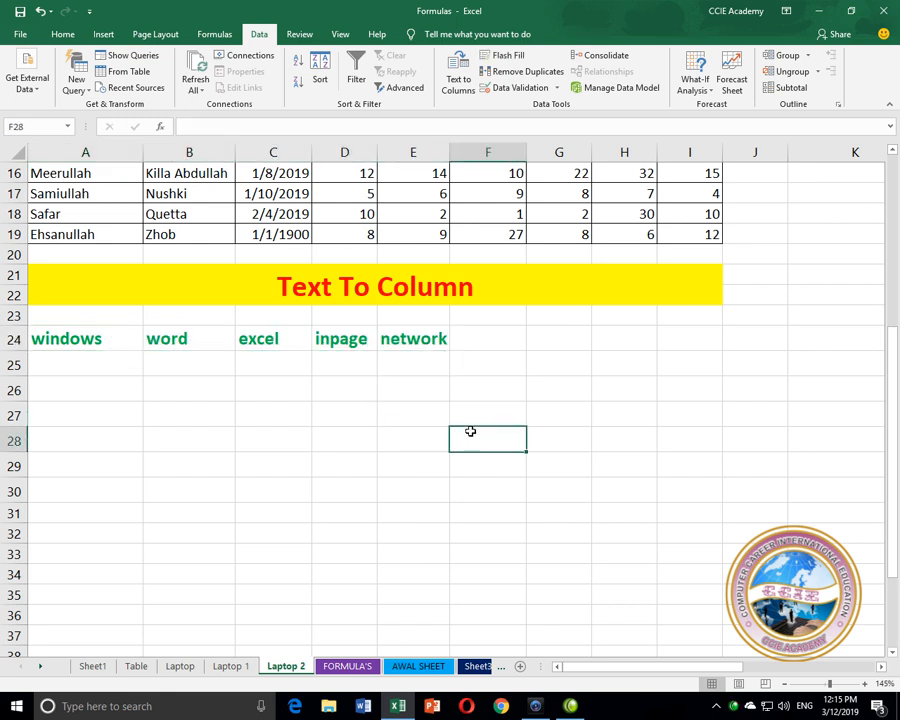